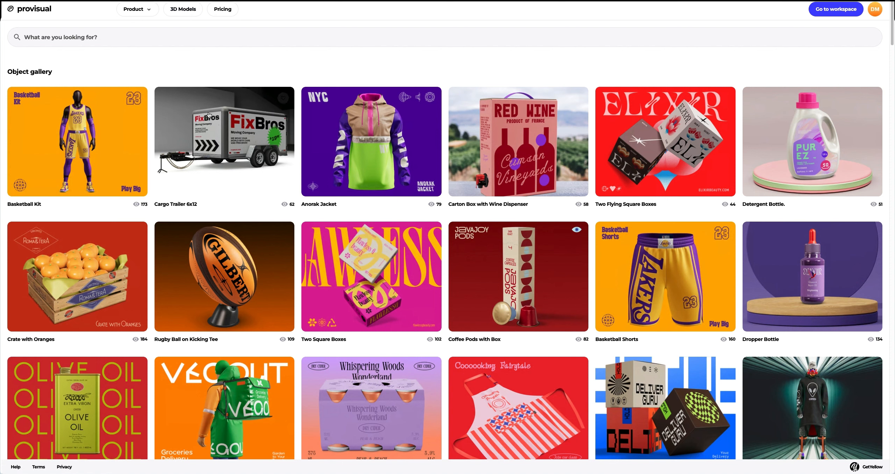
# Browse the object gallery for a 3D mockup to work with.
pyautogui.scroll(-6, 212, 131)
pyautogui.scroll(-3, 214, 130)
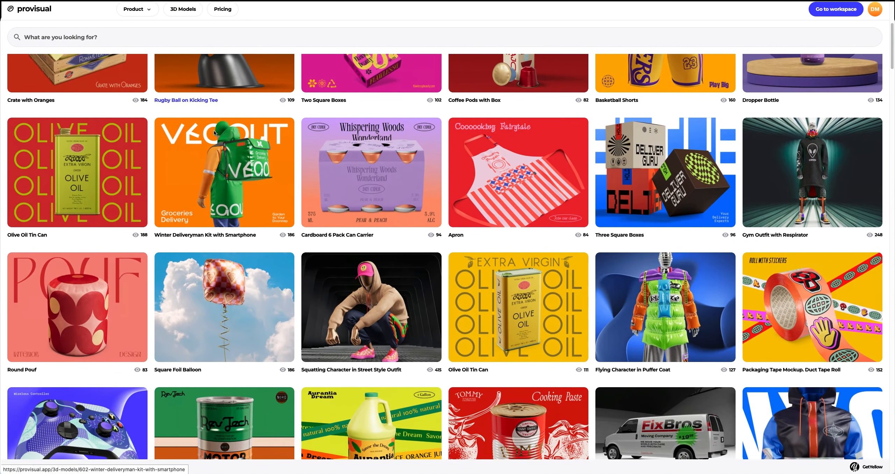
pyautogui.scroll(-6, 344, 230)
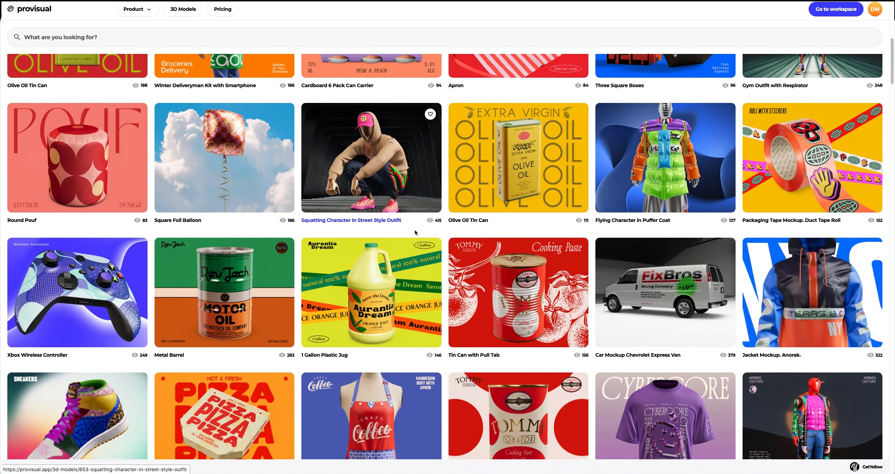
pyautogui.scroll(-13, 812, 307)
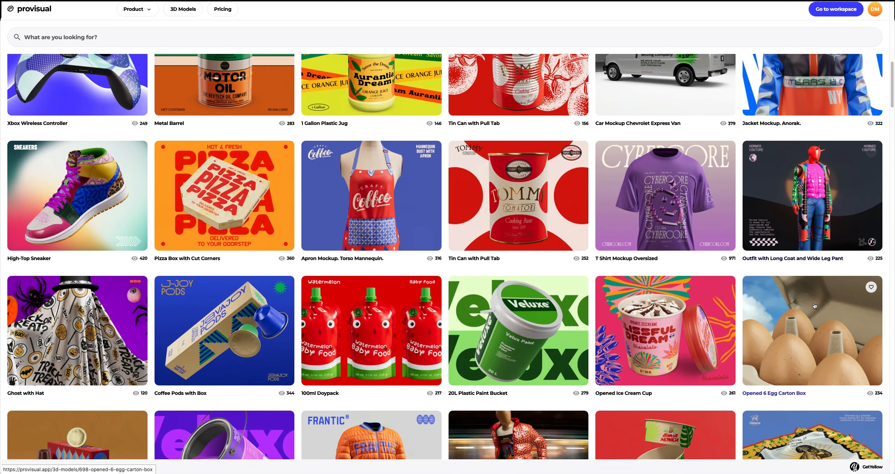
pyautogui.scroll(-6, 691, 293)
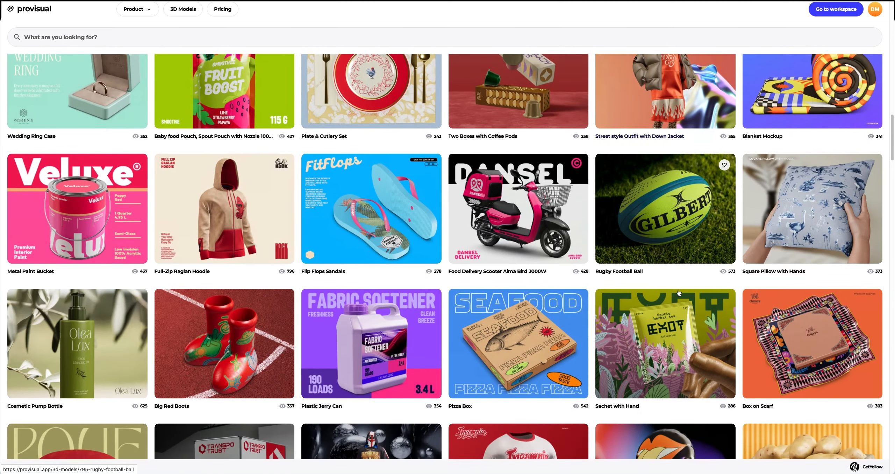
pyautogui.scroll(-7, 652, 291)
pyautogui.scroll(-5, 652, 289)
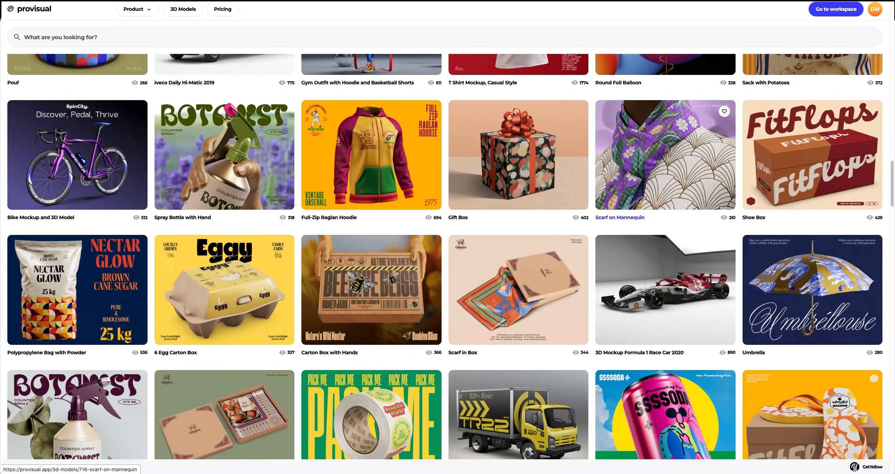
pyautogui.scroll(-6, 552, 292)
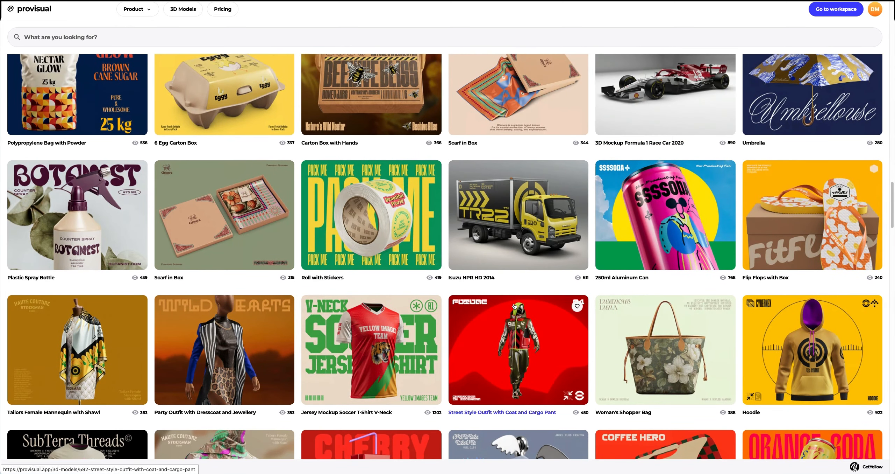
pyautogui.scroll(-5, 507, 310)
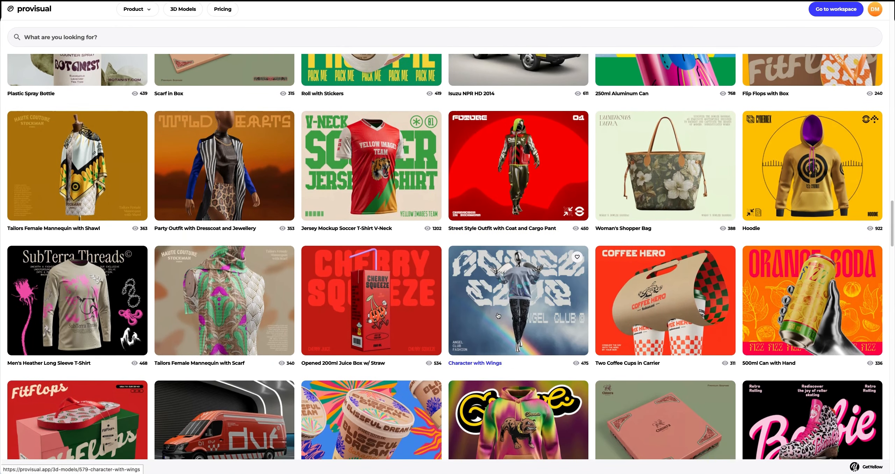
pyautogui.scroll(-9, 498, 315)
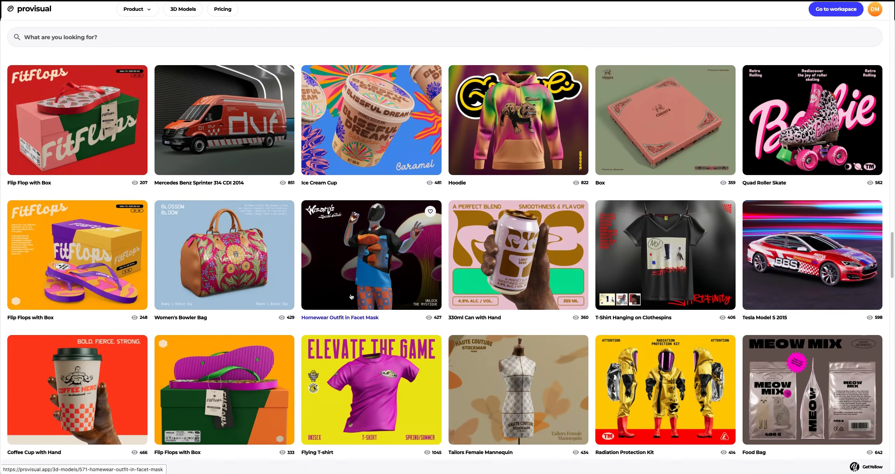
pyautogui.scroll(-15, 351, 297)
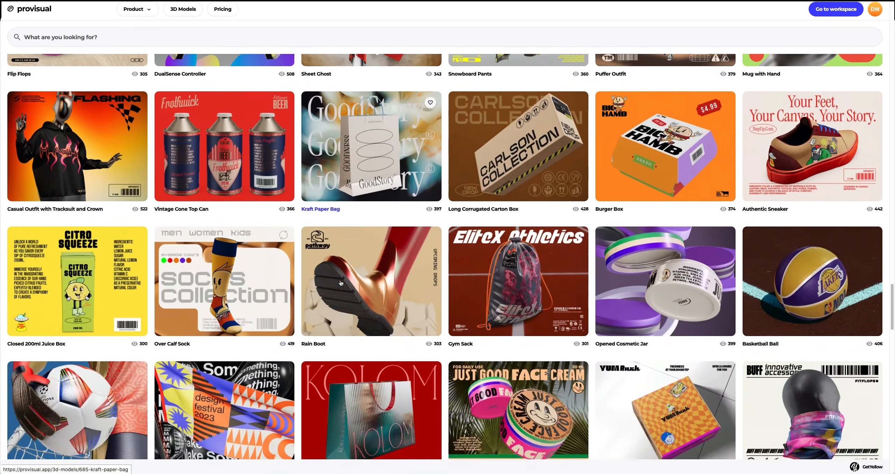
pyautogui.scroll(-18, 341, 283)
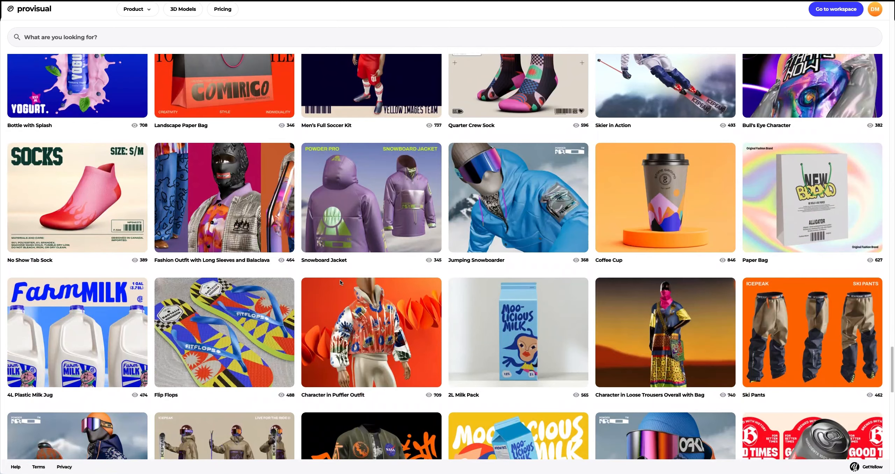
pyautogui.scroll(-10, 340, 282)
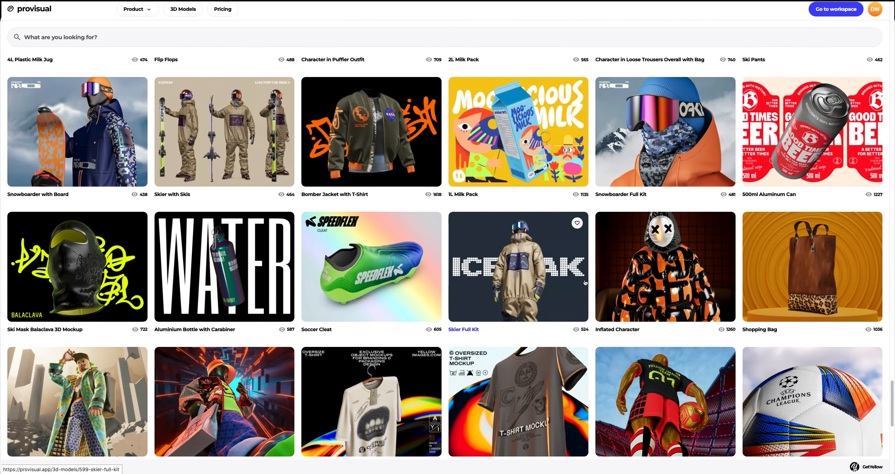
# Open the Inflated Character mockup, look through its preview images and create a project from it.
pyautogui.click(640, 281)
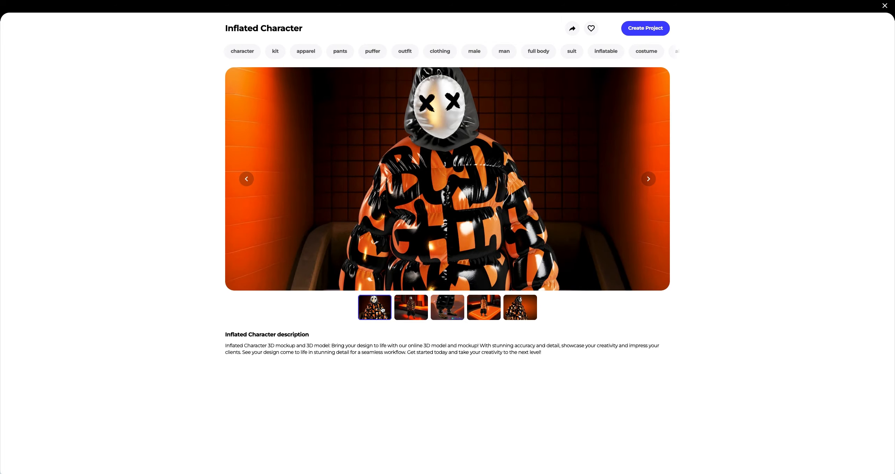
pyautogui.click(408, 312)
pyautogui.click(445, 312)
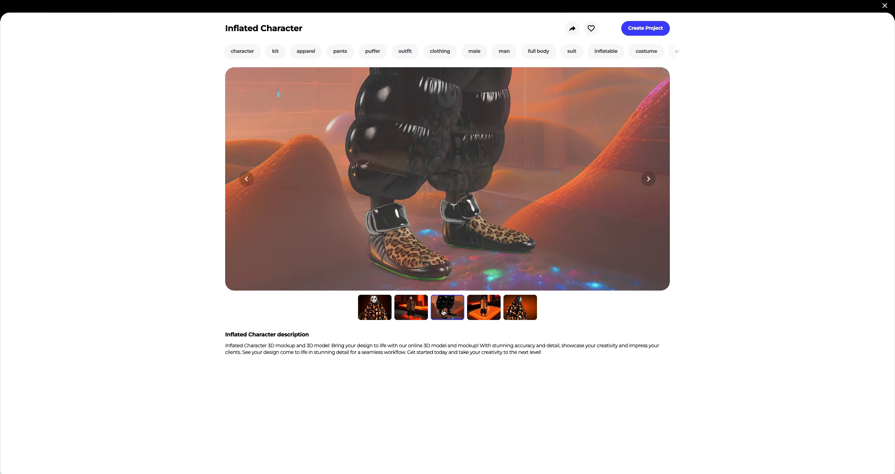
pyautogui.click(484, 313)
pyautogui.click(511, 314)
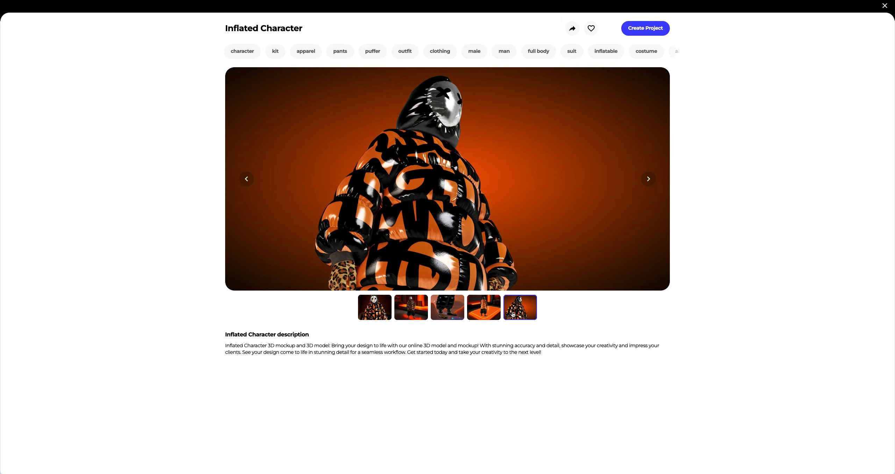
pyautogui.click(634, 30)
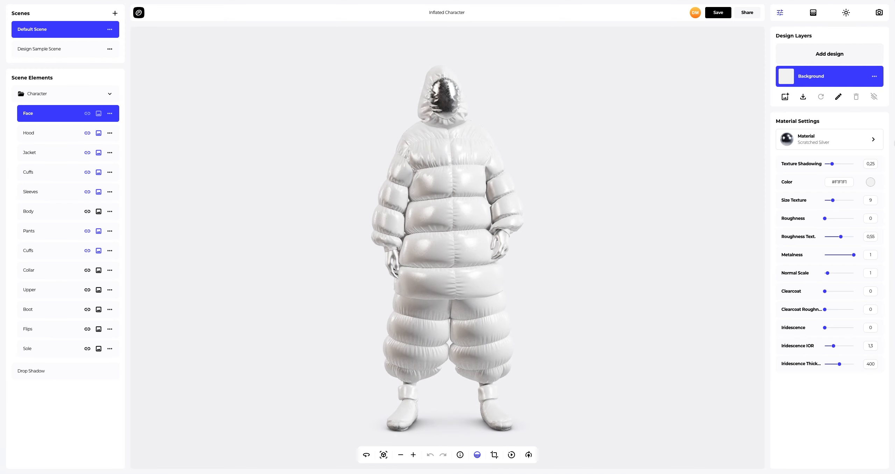
# Apply the Steel Glossy metal material to the character's face.
pyautogui.moveTo(735, 149); pyautogui.dragTo(224, 174)
pyautogui.scroll(5, 475, 92)
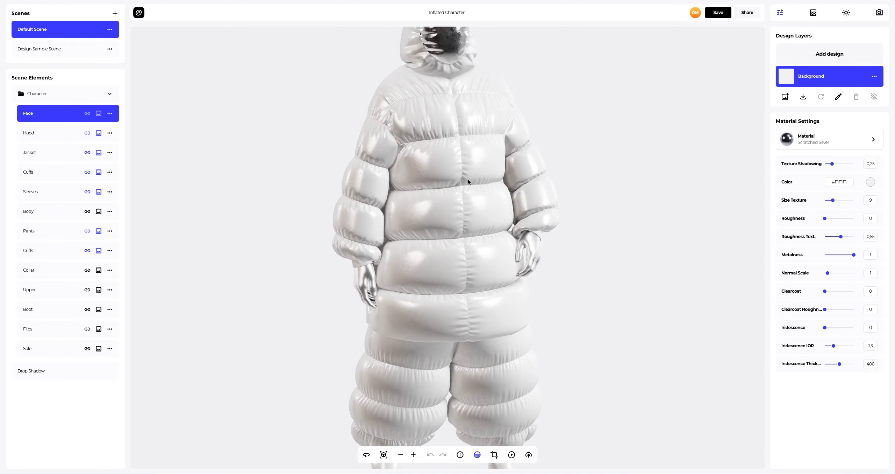
pyautogui.scroll(5, 460, 232)
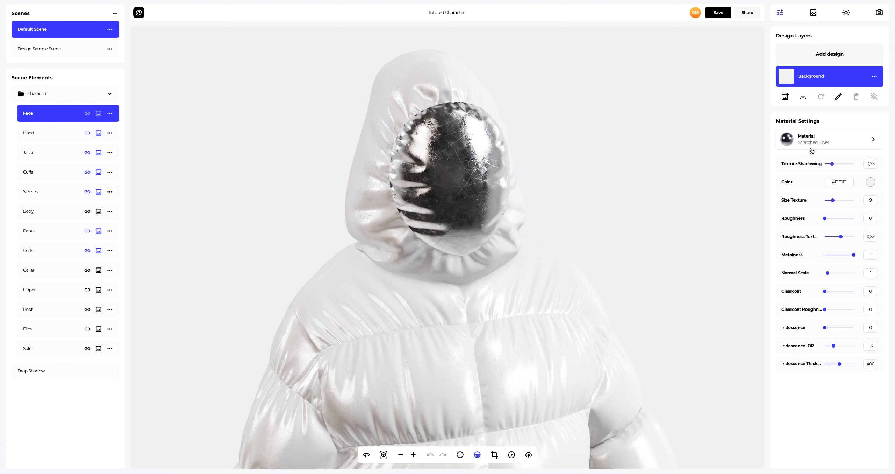
pyautogui.click(844, 144)
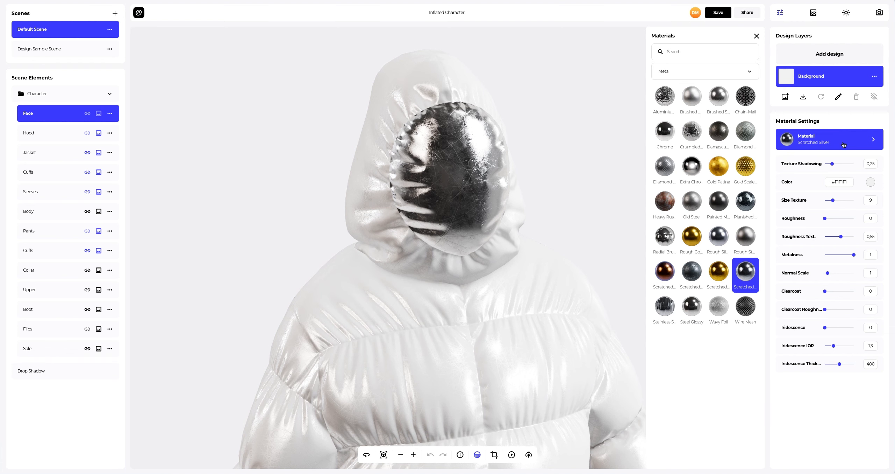
pyautogui.click(693, 305)
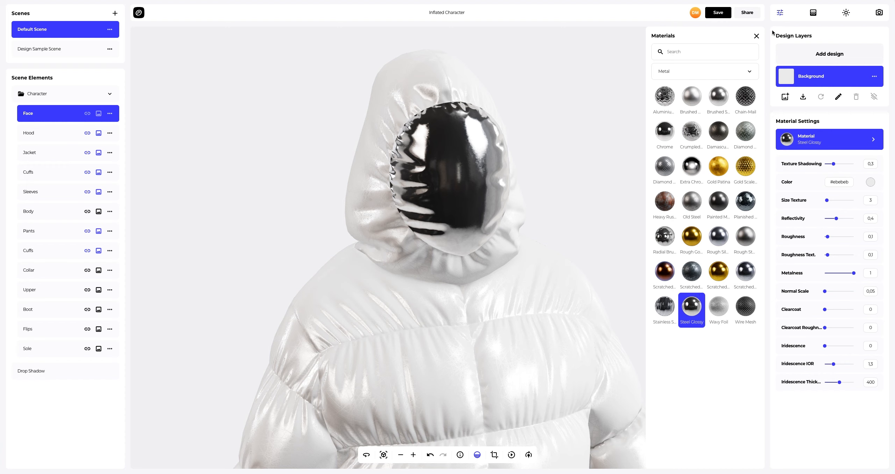
pyautogui.click(757, 36)
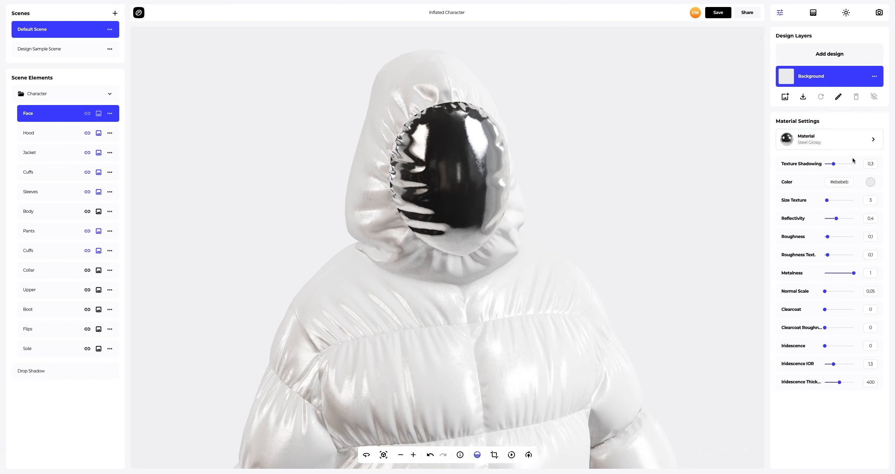
# Set the face material's color to white (#FFFFFF), its texture shadowing to 0 and its roughness to 0.4.
pyautogui.click(870, 184)
pyautogui.moveTo(852, 190)
pyautogui.mouseDown()
pyautogui.moveTo(825, 210)
pyautogui.moveTo(802, 193)
pyautogui.moveTo(797, 175)
pyautogui.moveTo(819, 208)
pyautogui.moveTo(822, 199)
pyautogui.mouseUp()
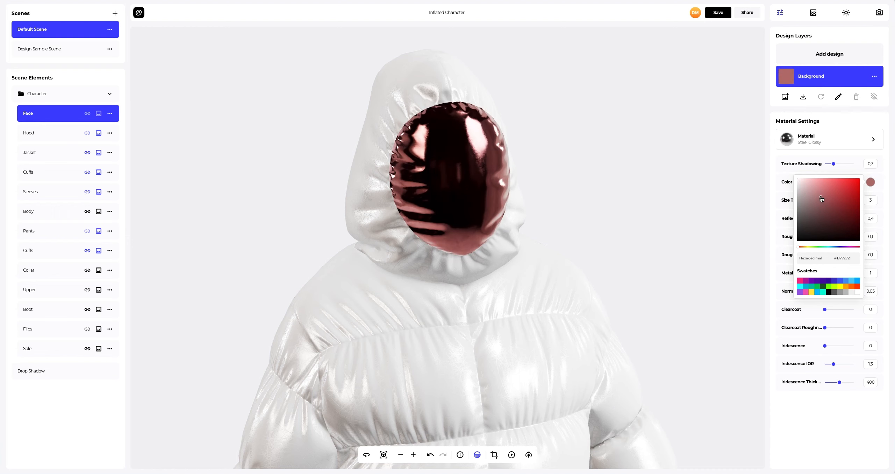
pyautogui.click(858, 293)
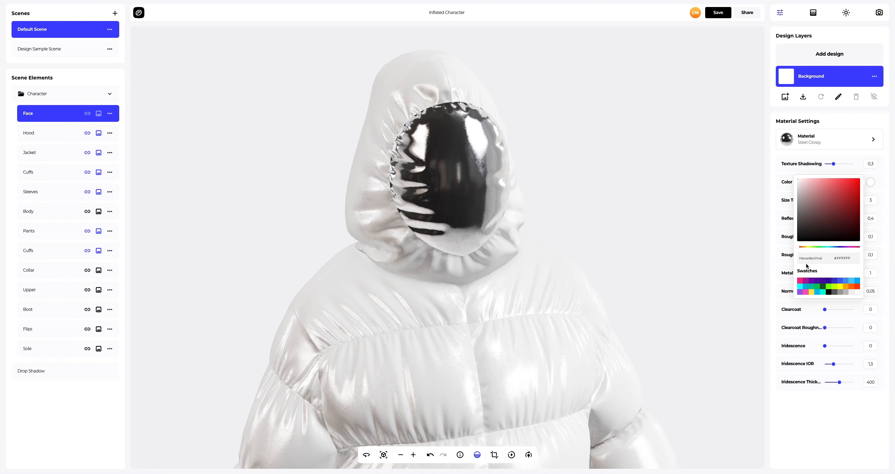
pyautogui.click(772, 226)
pyautogui.moveTo(835, 164); pyautogui.dragTo(823, 165)
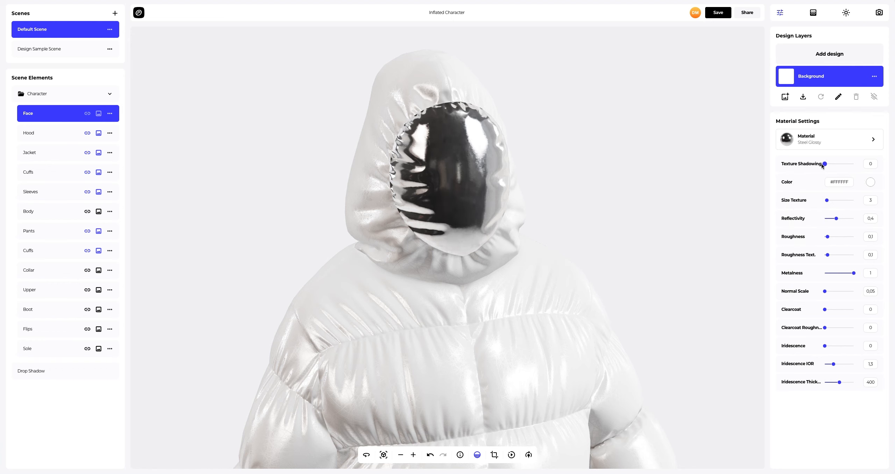
pyautogui.moveTo(827, 236); pyautogui.dragTo(837, 237)
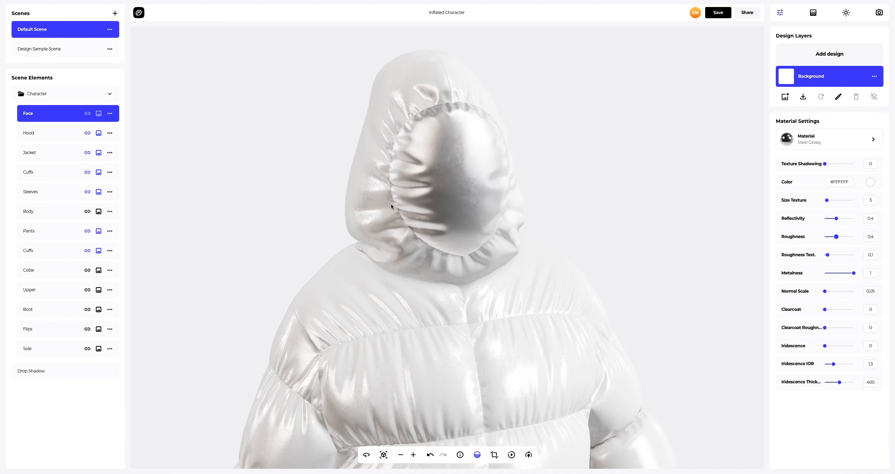
# Apply the Pearl material from the Miscellaneous category to the character's hood.
pyautogui.moveTo(392, 204); pyautogui.dragTo(441, 207)
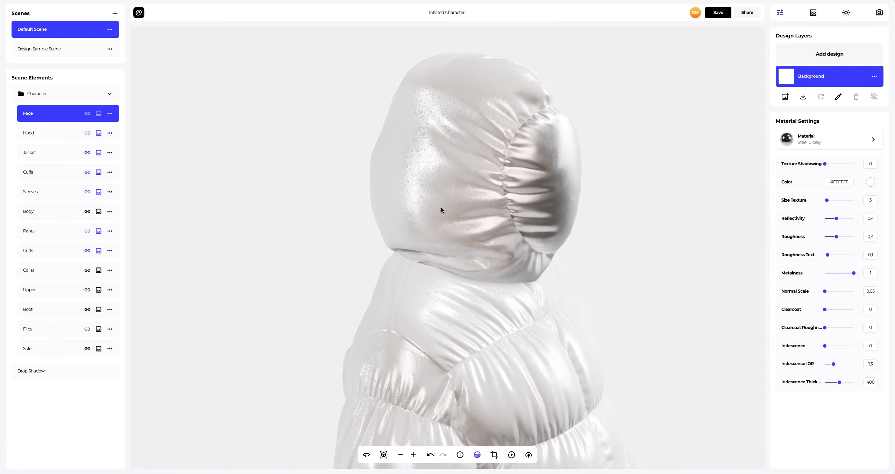
pyautogui.click(28, 133)
pyautogui.click(839, 137)
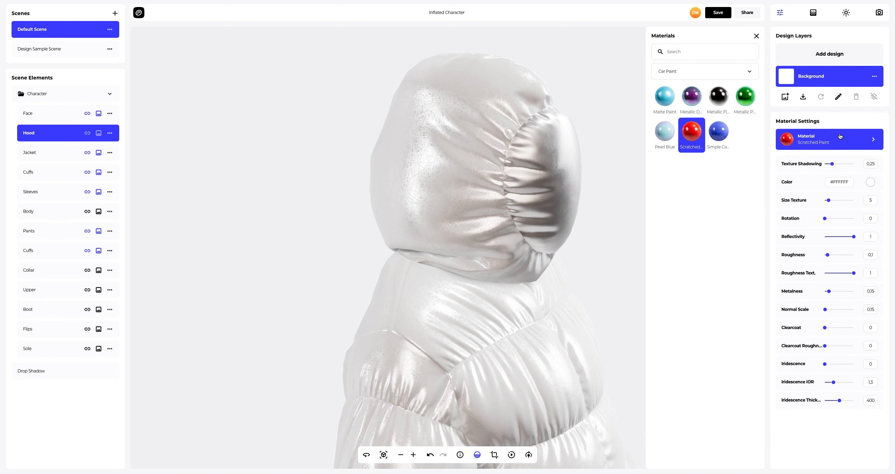
pyautogui.click(683, 73)
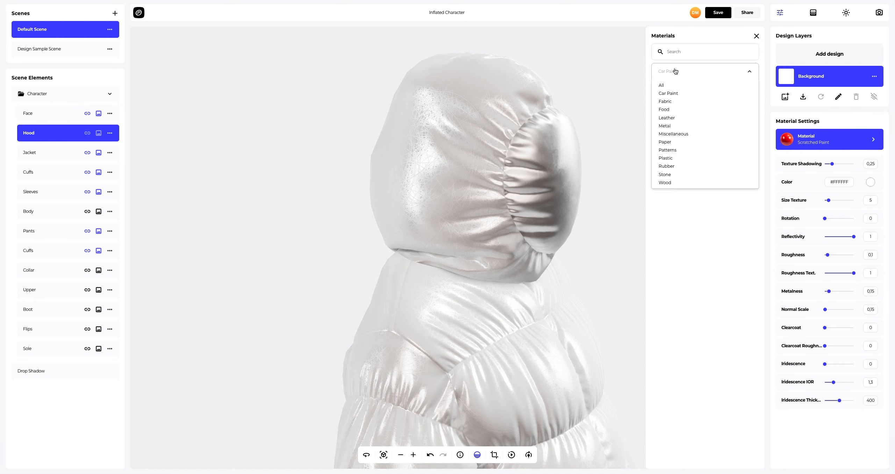
pyautogui.click(672, 134)
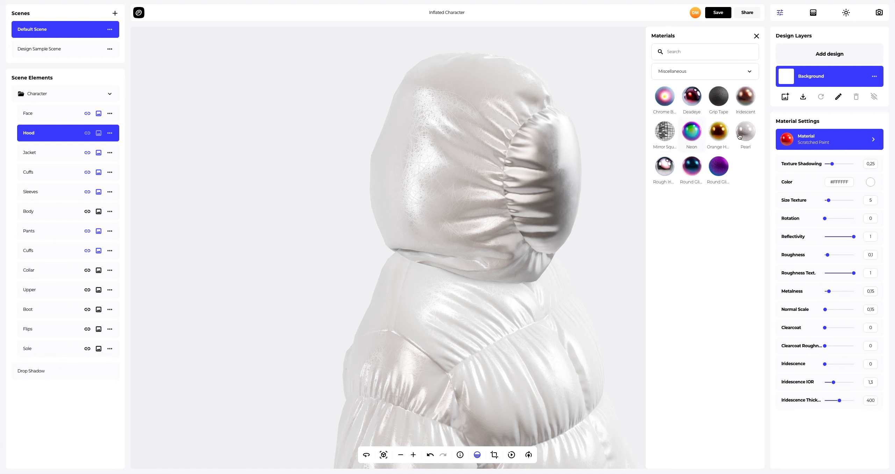
pyautogui.click(749, 135)
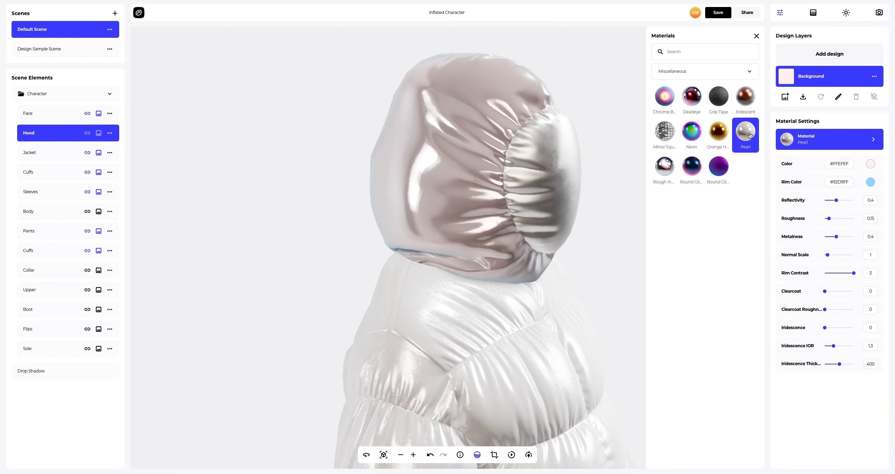
pyautogui.click(756, 36)
# Set the hood material's color and rim color to black (#000000) and its reflectivity to 1.
pyautogui.click(870, 164)
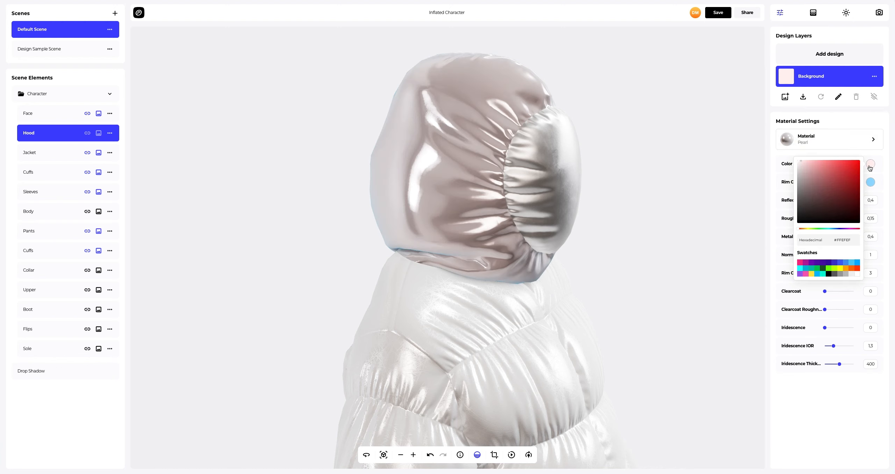
pyautogui.click(829, 274)
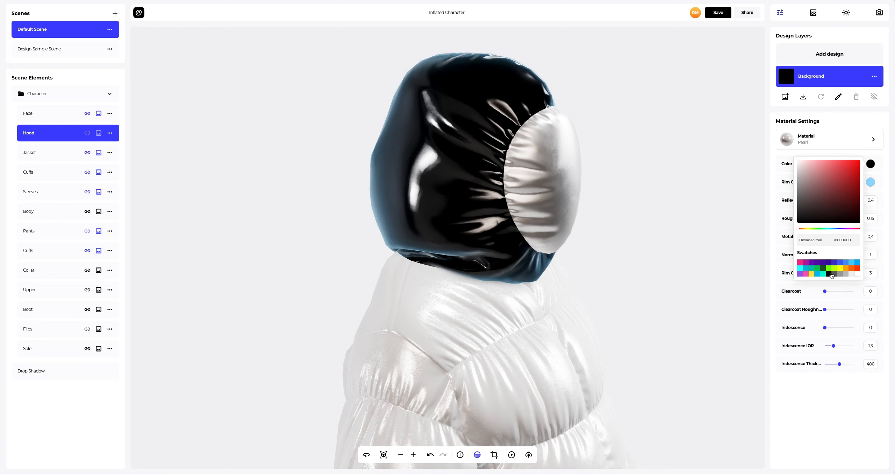
pyautogui.click(871, 182)
pyautogui.click(830, 292)
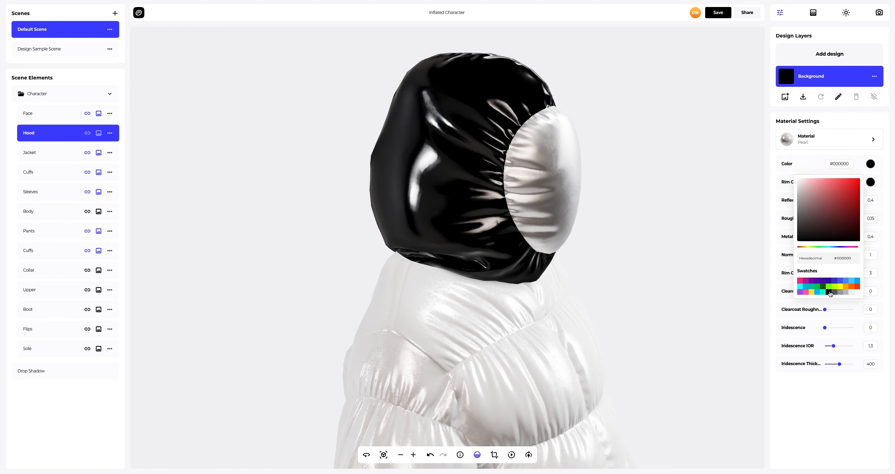
pyautogui.click(772, 214)
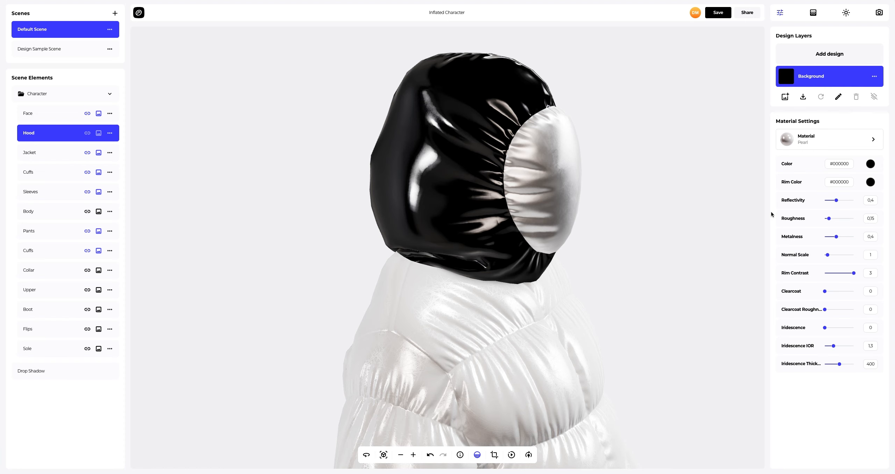
pyautogui.moveTo(837, 200); pyautogui.dragTo(857, 203)
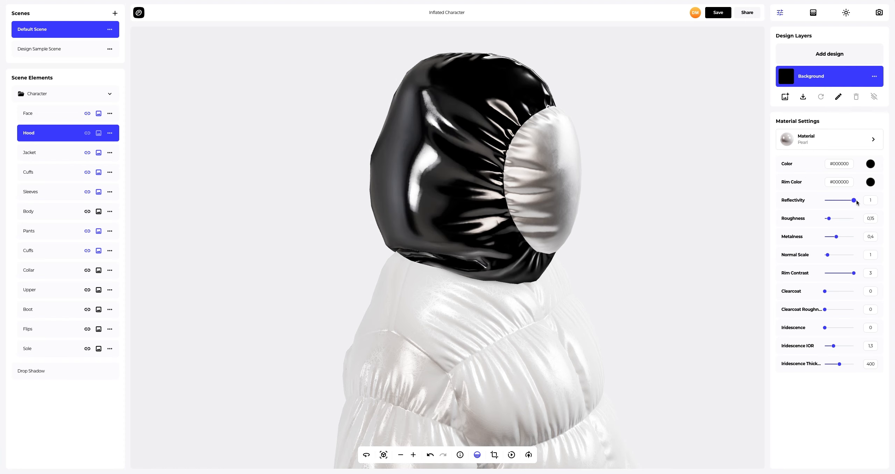
pyautogui.moveTo(709, 172); pyautogui.dragTo(552, 151)
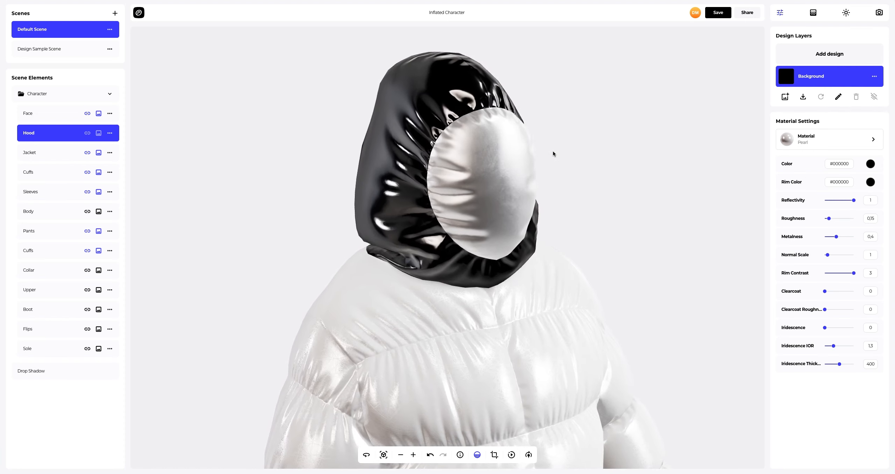
# Copy the hood's black Pearl material and paste it onto the jacket.
pyautogui.scroll(-4, 552, 151)
pyautogui.moveTo(493, 230); pyautogui.dragTo(489, 150, button='right')
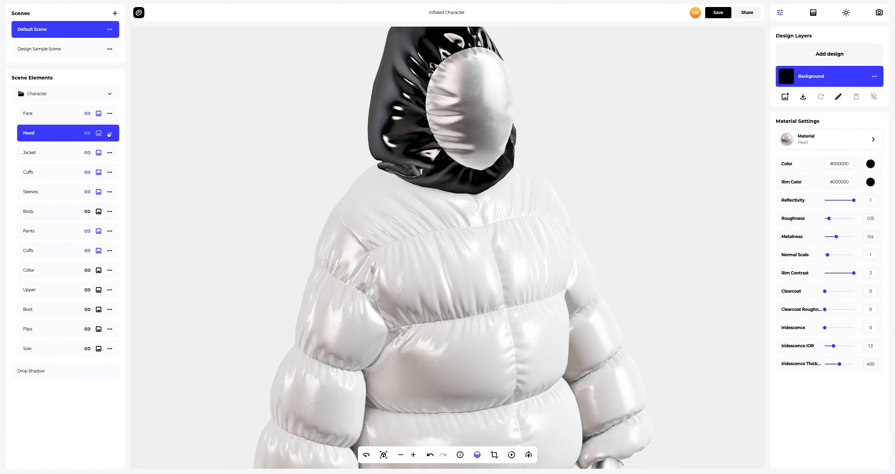
pyautogui.click(44, 157)
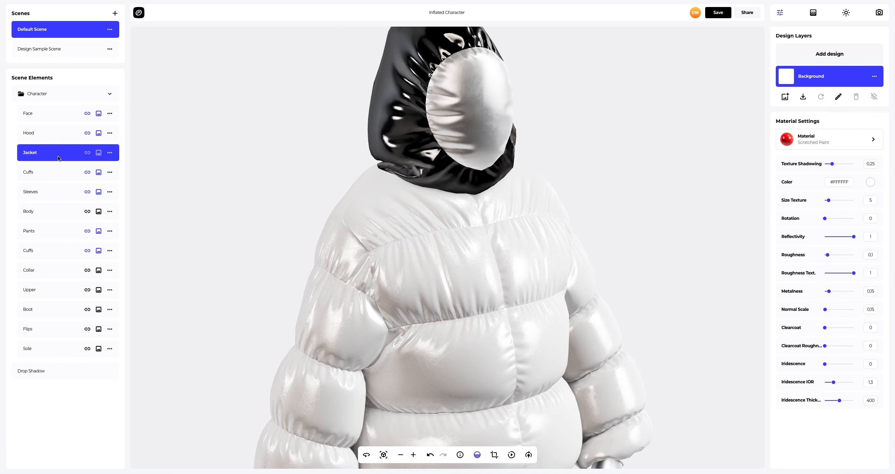
pyautogui.click(110, 153)
pyautogui.click(134, 170)
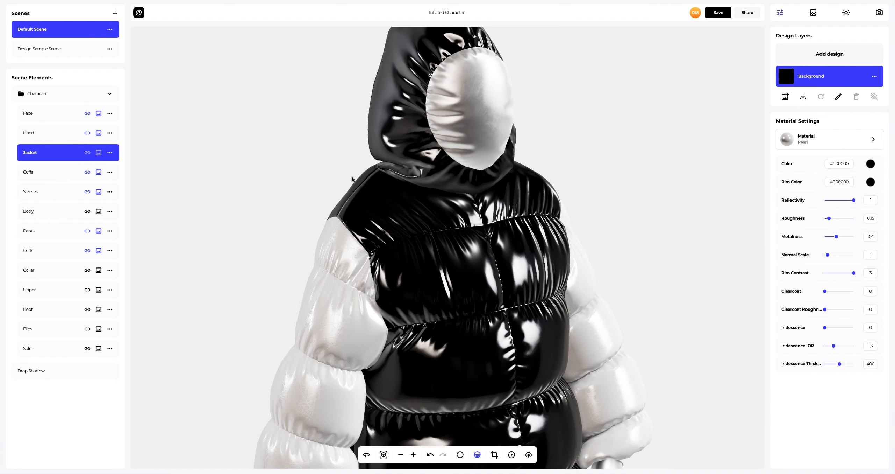
# Set the jacket material's color to orange (#FF6D01).
pyautogui.click(871, 165)
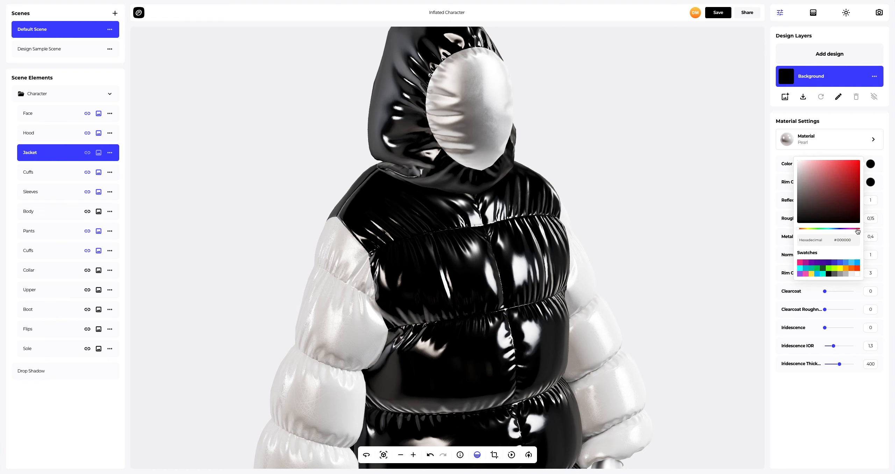
pyautogui.moveTo(853, 239); pyautogui.dragTo(794, 240)
pyautogui.write('#FF6D01')
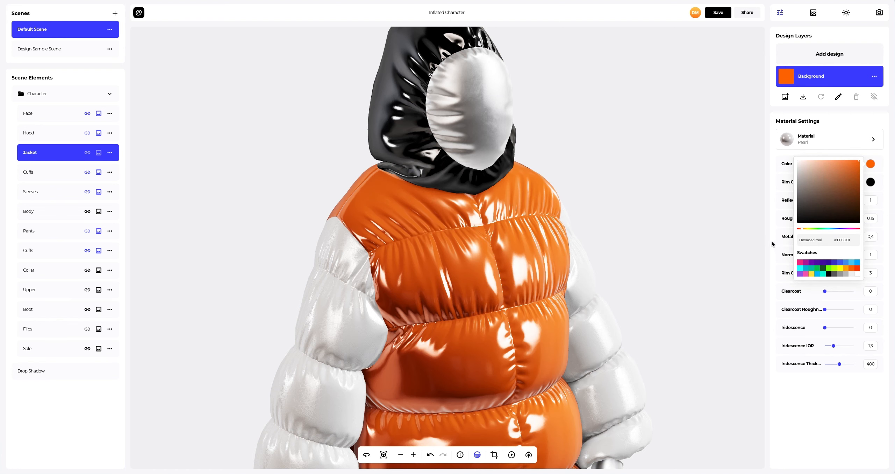
pyautogui.click(773, 244)
# Copy the jacket's orange Pearl material and paste it onto the sleeves.
pyautogui.click(110, 154)
pyautogui.click(122, 170)
pyautogui.click(110, 192)
pyautogui.click(123, 222)
# Set the sleeve cuffs' material color to dark brown (#322714), its texture shadowing to 0.3 and its texture size to 24.8.
pyautogui.moveTo(323, 273); pyautogui.dragTo(341, 94, button='right')
pyautogui.moveTo(371, 276); pyautogui.dragTo(389, 196, button='right')
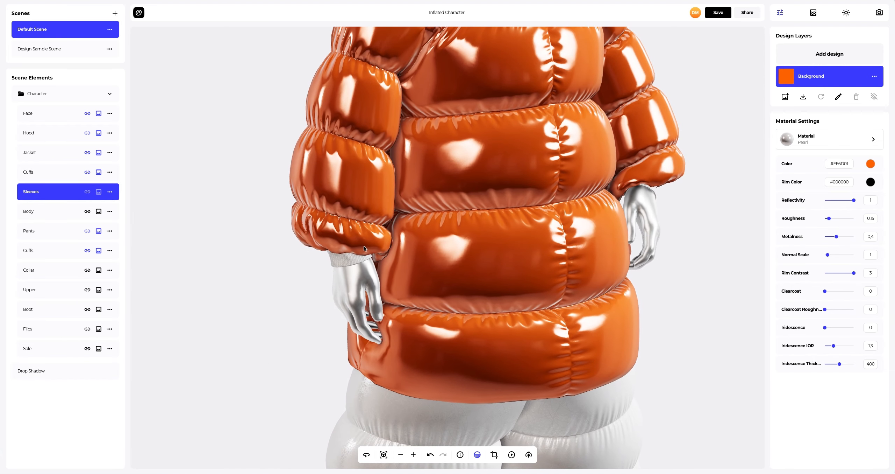
pyautogui.moveTo(363, 245); pyautogui.dragTo(363, 235)
pyautogui.scroll(10, 363, 236)
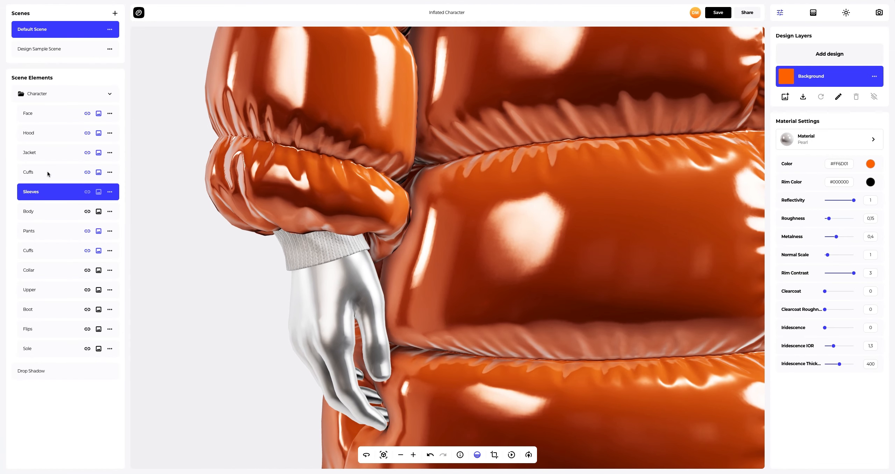
pyautogui.click(47, 172)
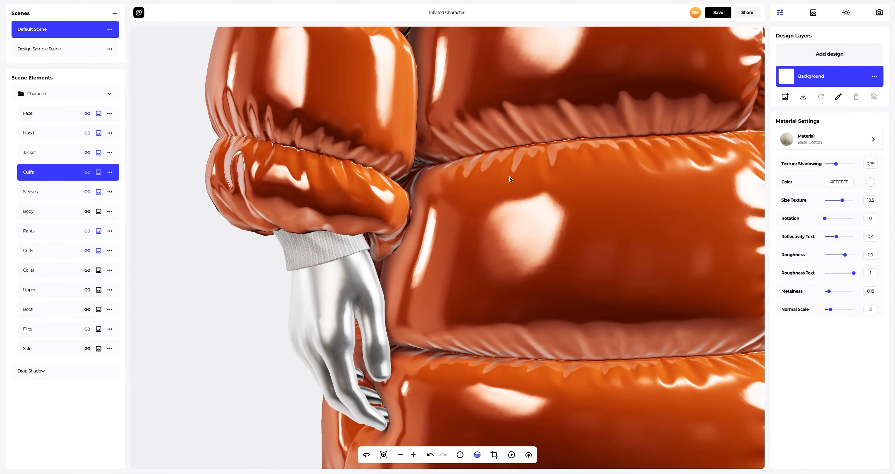
pyautogui.click(871, 182)
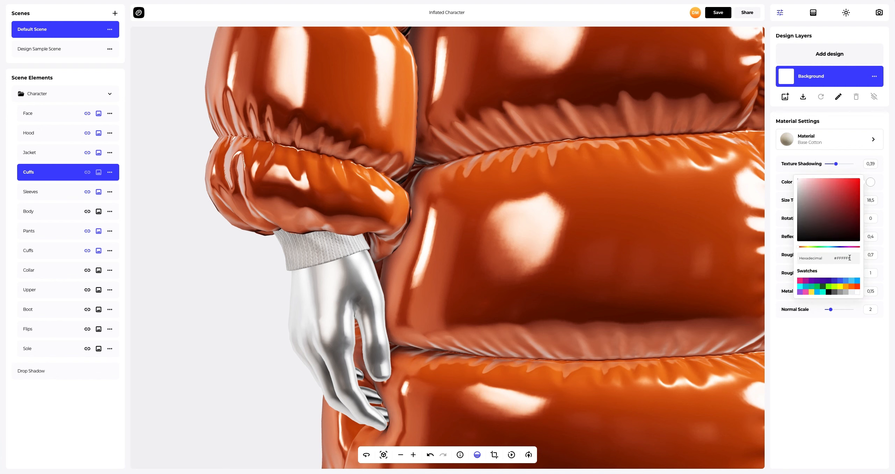
pyautogui.moveTo(850, 257); pyautogui.dragTo(831, 260)
pyautogui.write('#322714')
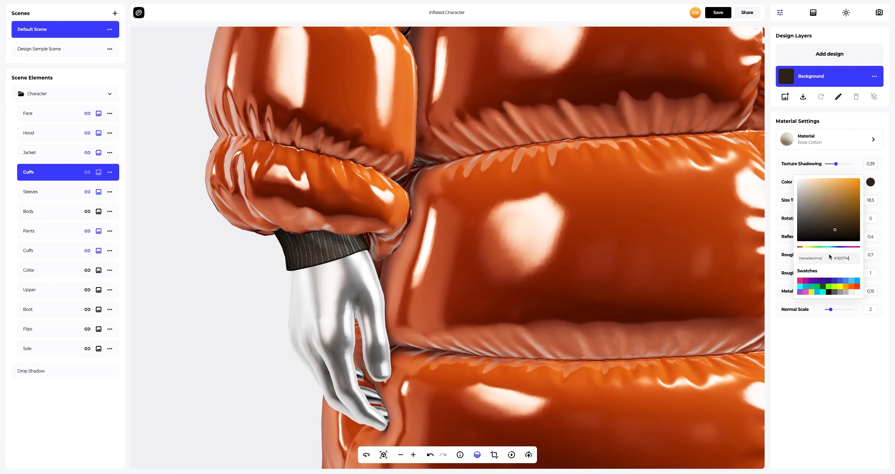
pyautogui.click(809, 340)
pyautogui.moveTo(839, 167); pyautogui.dragTo(850, 202)
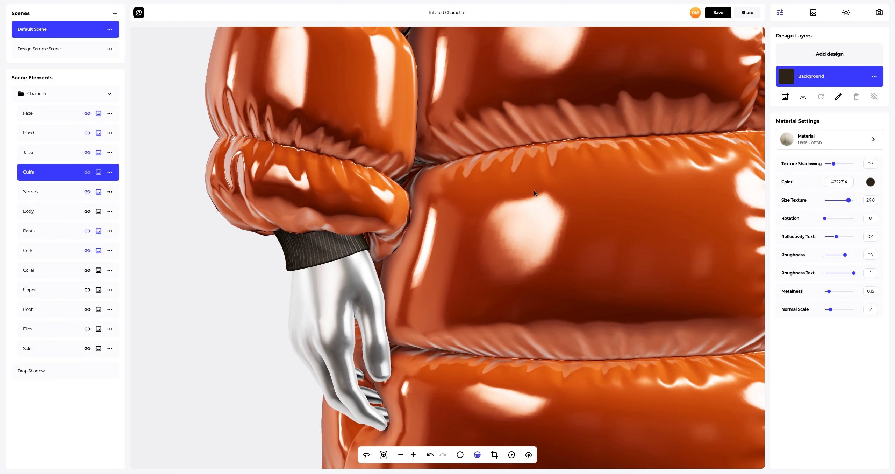
# Copy the sleeve cuffs' Base Cotton material and paste it onto the cuffs of the pants.
pyautogui.click(112, 174)
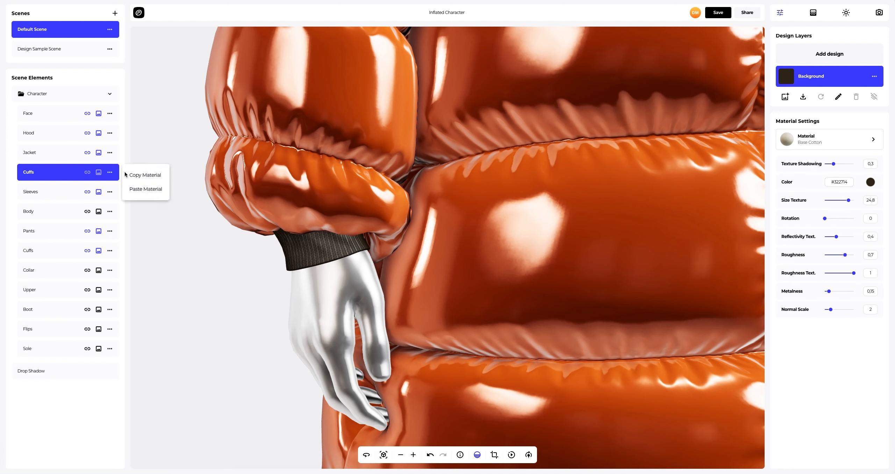
pyautogui.click(143, 175)
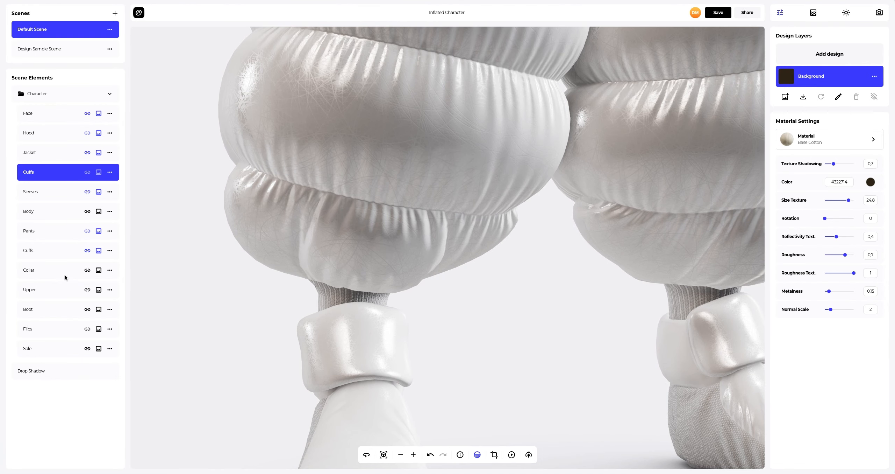
pyautogui.click(36, 251)
pyautogui.click(109, 250)
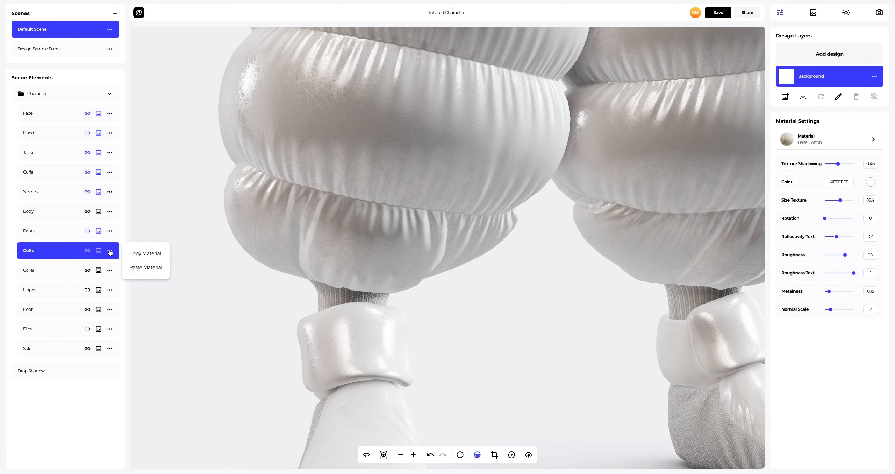
pyautogui.click(146, 267)
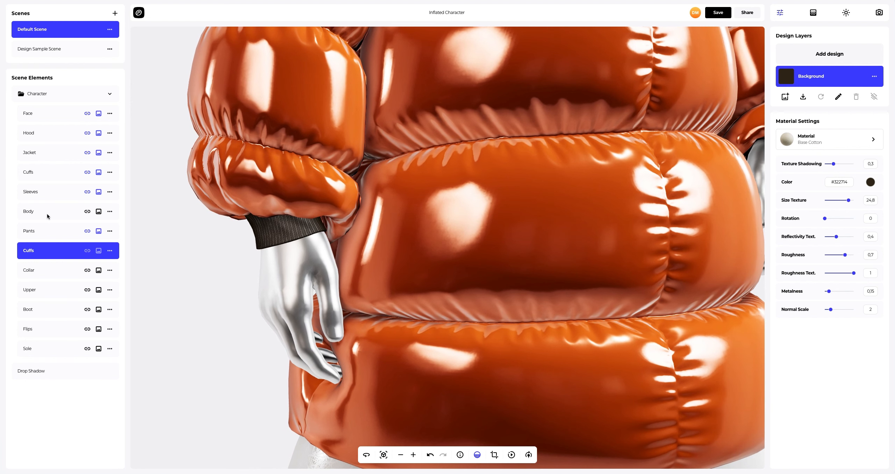
# Apply the Leopard Hide material from the Leather category to the character's body.
pyautogui.click(48, 215)
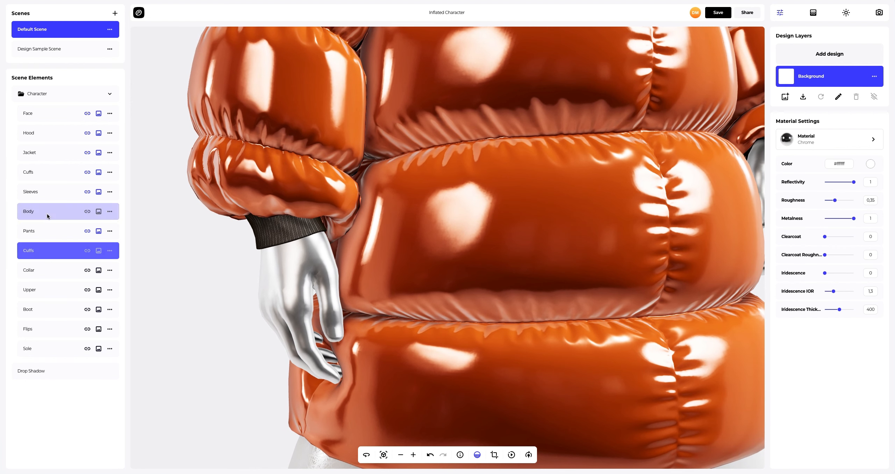
pyautogui.click(843, 140)
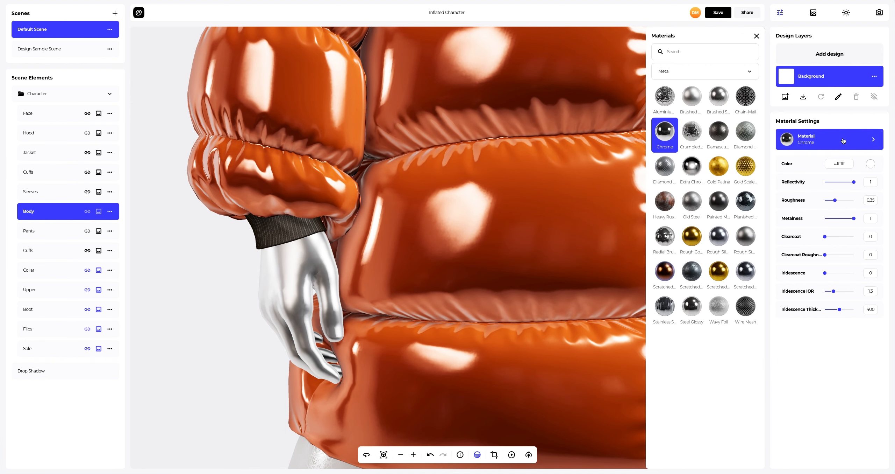
pyautogui.click(681, 74)
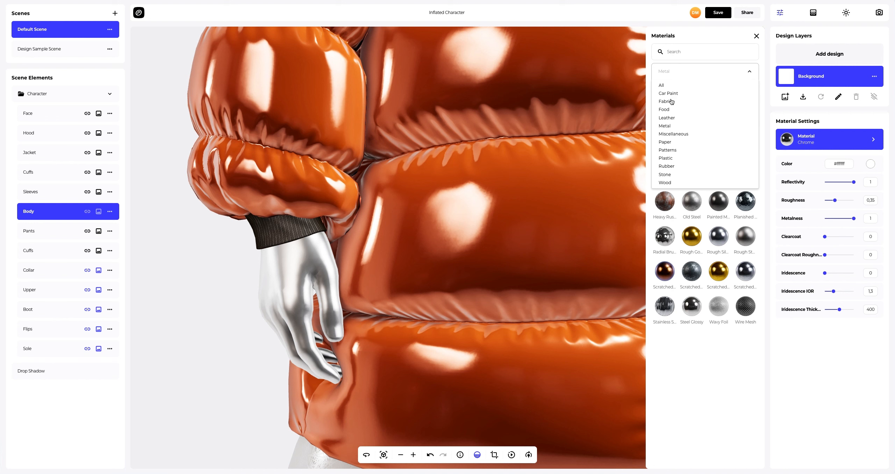
pyautogui.click(668, 117)
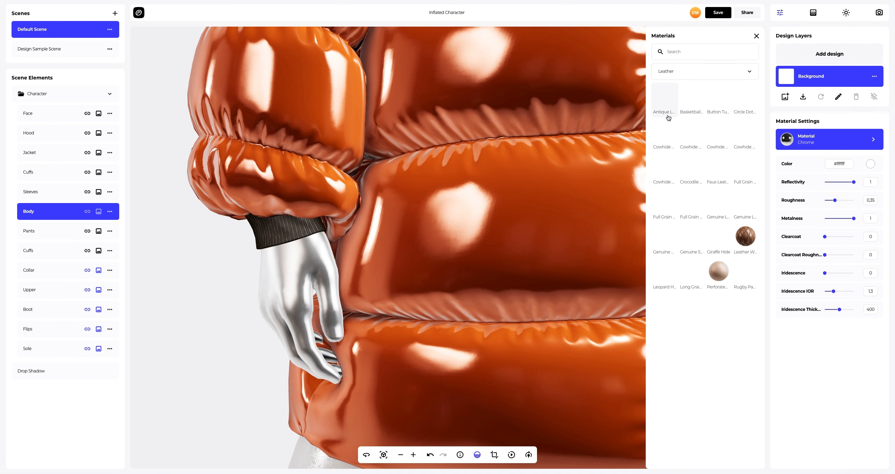
pyautogui.click(663, 268)
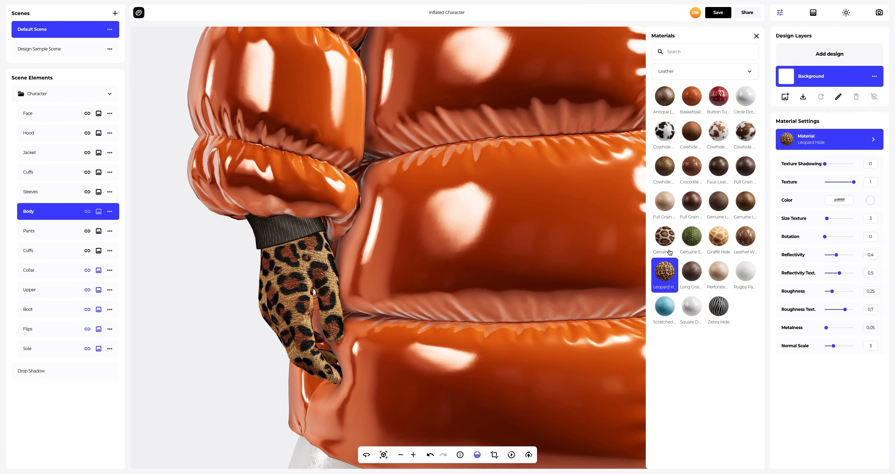
pyautogui.click(756, 36)
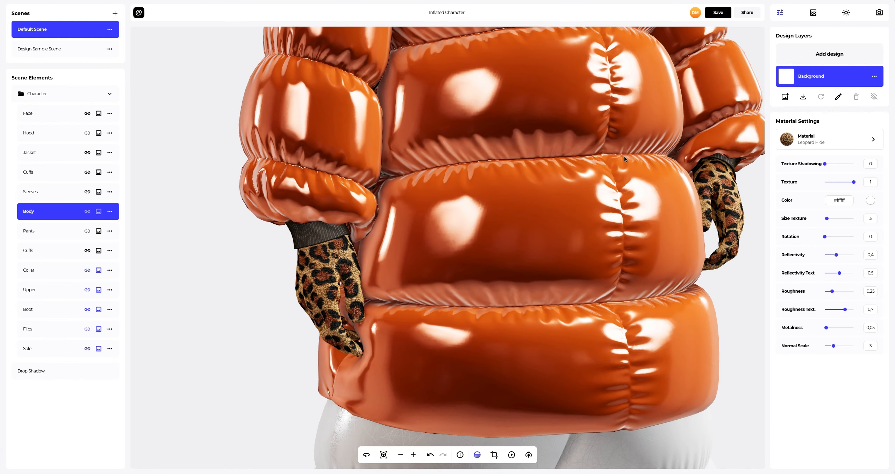
# Copy the body's Leopard Hide material and paste it onto the upper of the boots.
pyautogui.moveTo(624, 156); pyautogui.dragTo(608, 181)
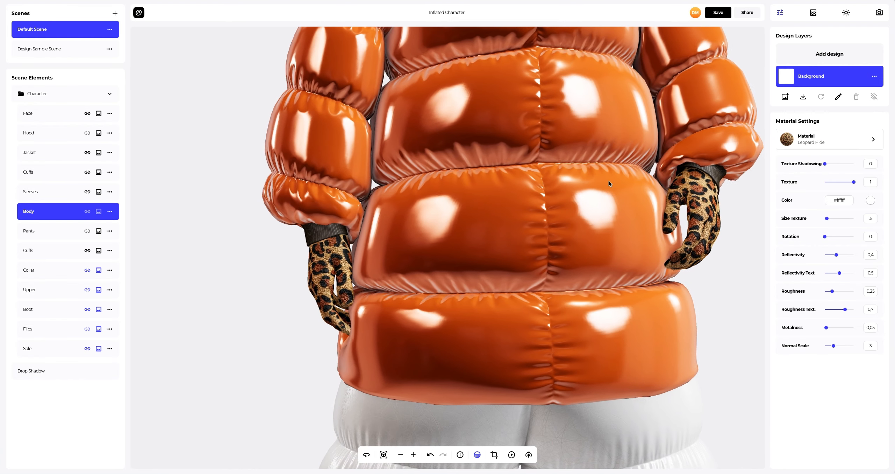
pyautogui.moveTo(528, 287); pyautogui.dragTo(511, 140, button='right')
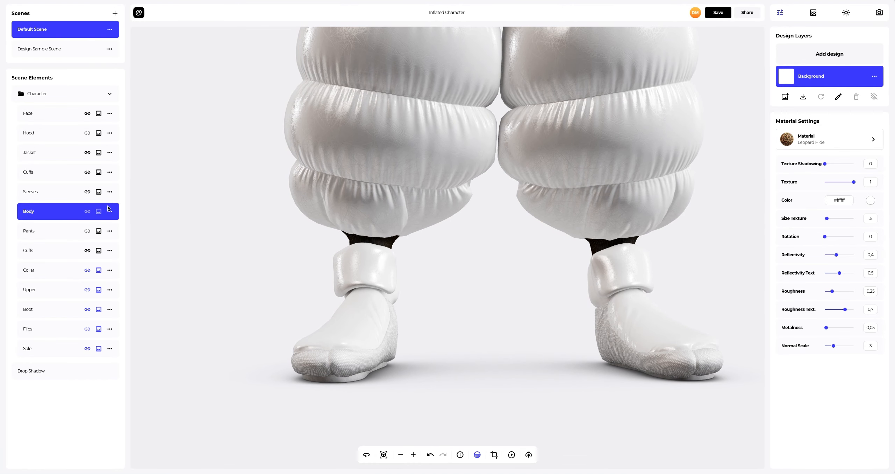
pyautogui.click(110, 211)
pyautogui.click(140, 214)
pyautogui.click(69, 290)
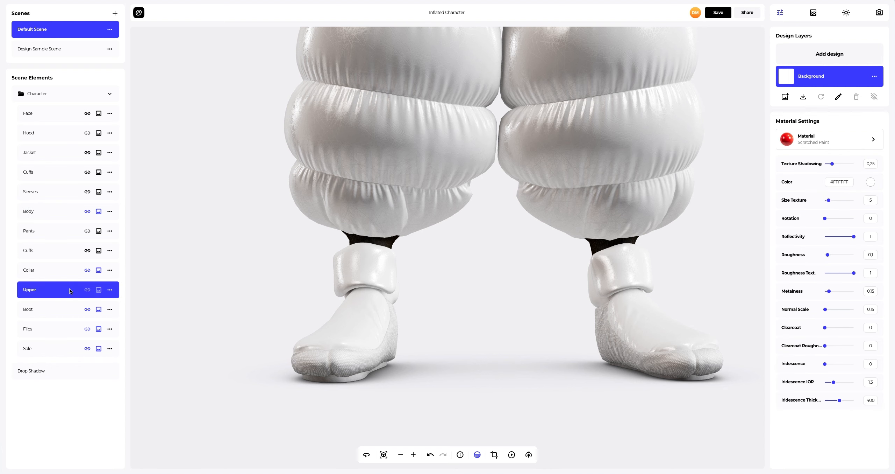
pyautogui.click(109, 291)
pyautogui.click(144, 306)
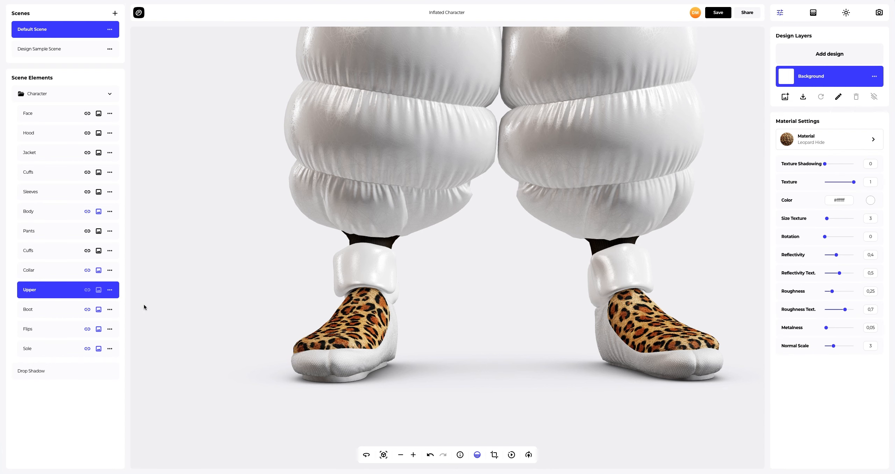
# Apply the Painted Metal material from the Metal category to the character's pants.
pyautogui.moveTo(392, 157); pyautogui.dragTo(351, 354)
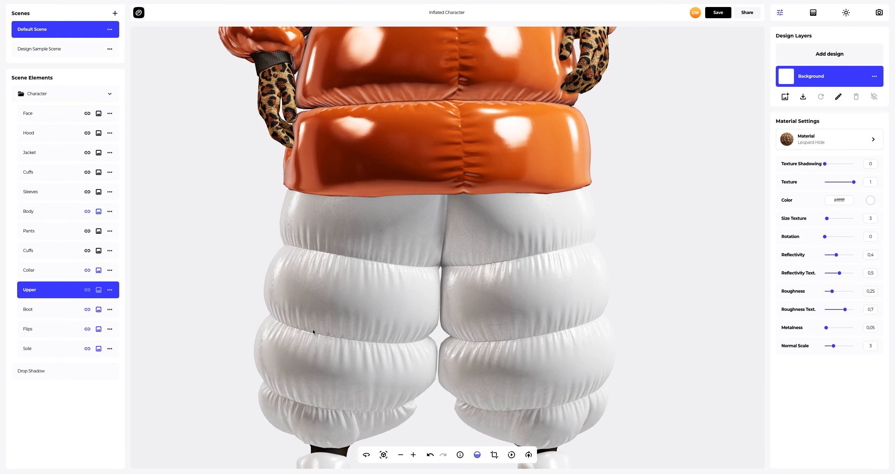
pyautogui.click(31, 231)
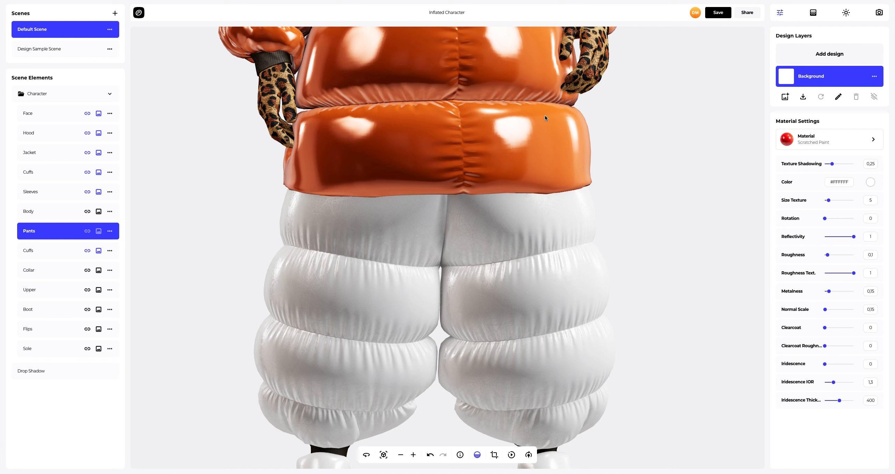
pyautogui.click(811, 135)
pyautogui.click(684, 75)
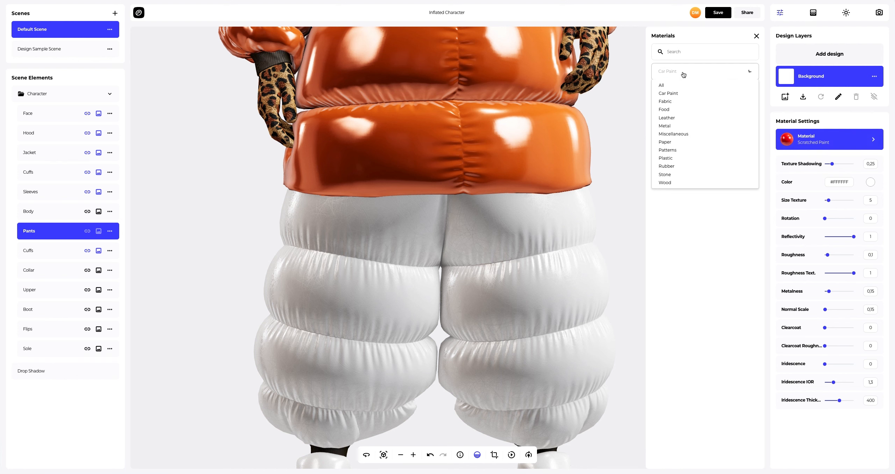
pyautogui.click(667, 125)
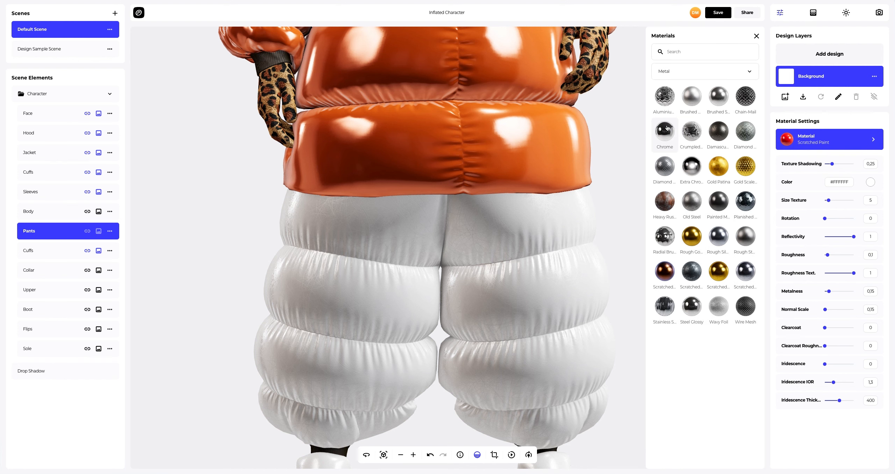
pyautogui.click(713, 201)
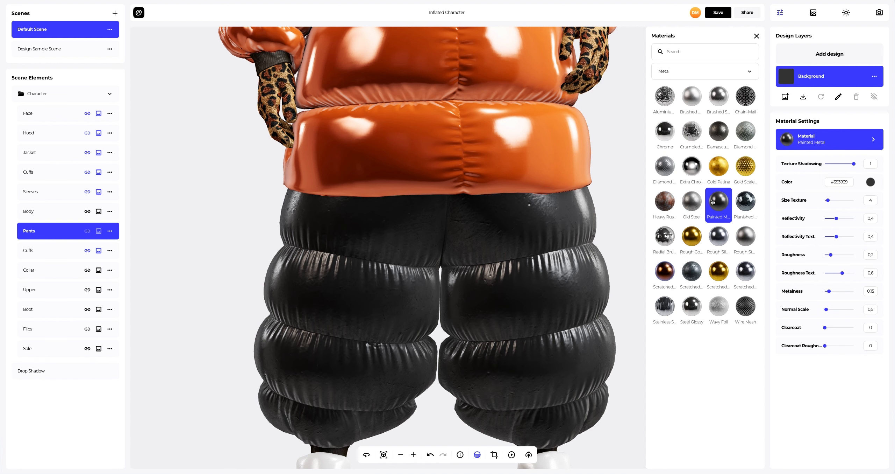
pyautogui.click(757, 36)
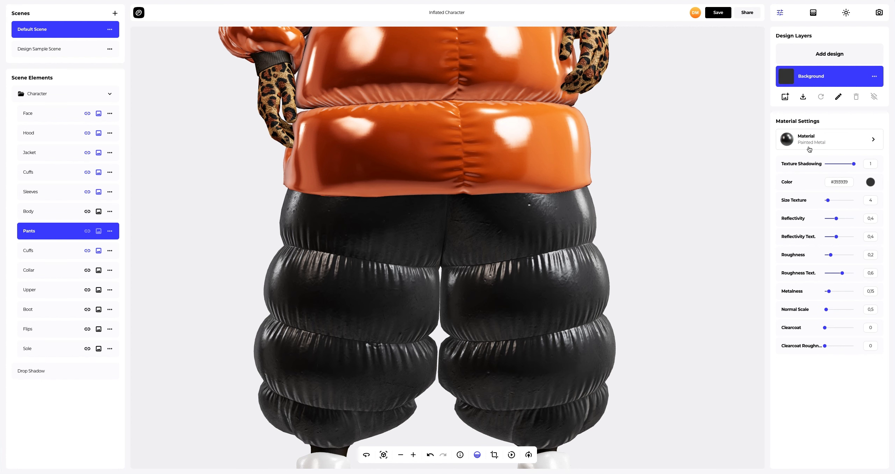
# Set the pants material's color to black (#000000), texture shadowing to 0, texture size to 9.4, reflectivity to 0.75, roughness to 0.15 and roughness texture to 0.25.
pyautogui.click(871, 182)
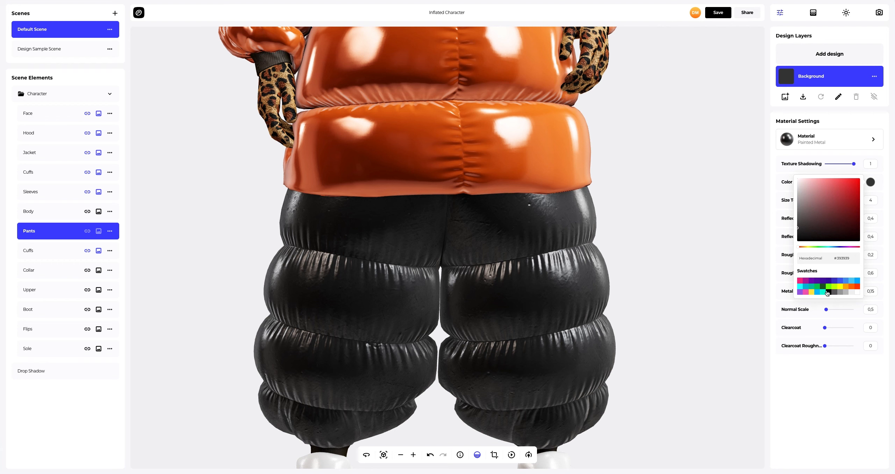
pyautogui.click(829, 291)
pyautogui.click(779, 228)
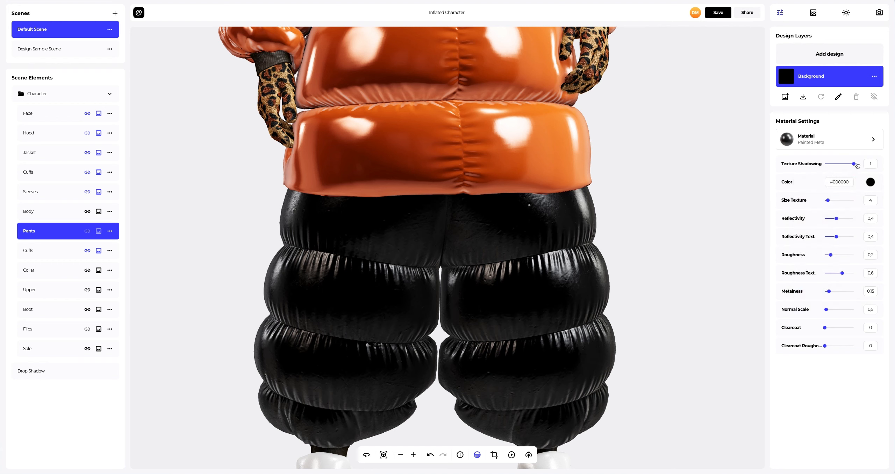
pyautogui.moveTo(854, 164); pyautogui.dragTo(778, 164)
pyautogui.moveTo(828, 201); pyautogui.dragTo(847, 219)
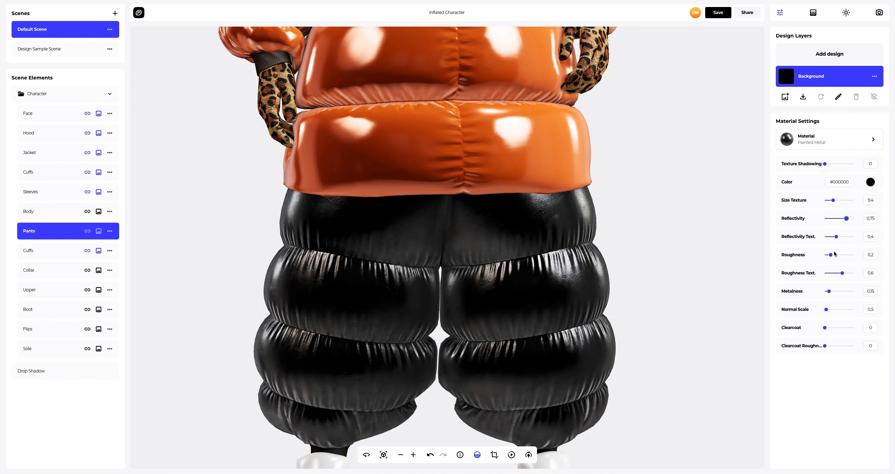
pyautogui.moveTo(831, 258); pyautogui.dragTo(834, 276)
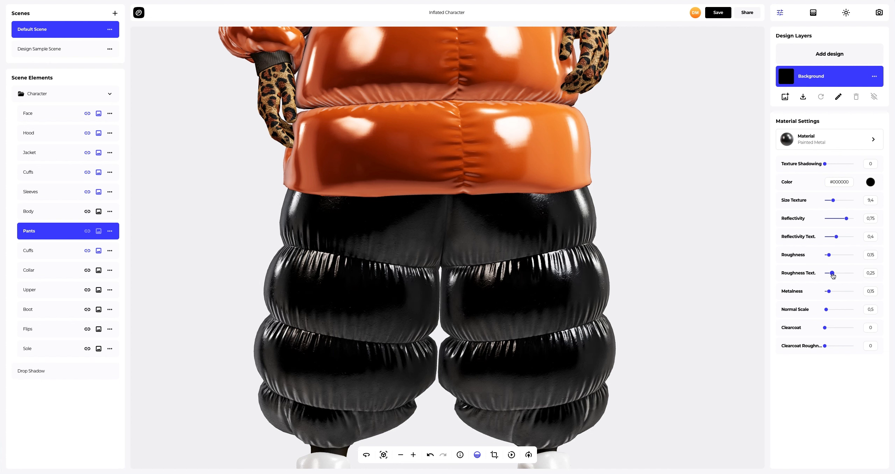
# Set the metalness of the pants' Painted Metal material to 0.55.
pyautogui.moveTo(835, 292); pyautogui.dragTo(841, 292)
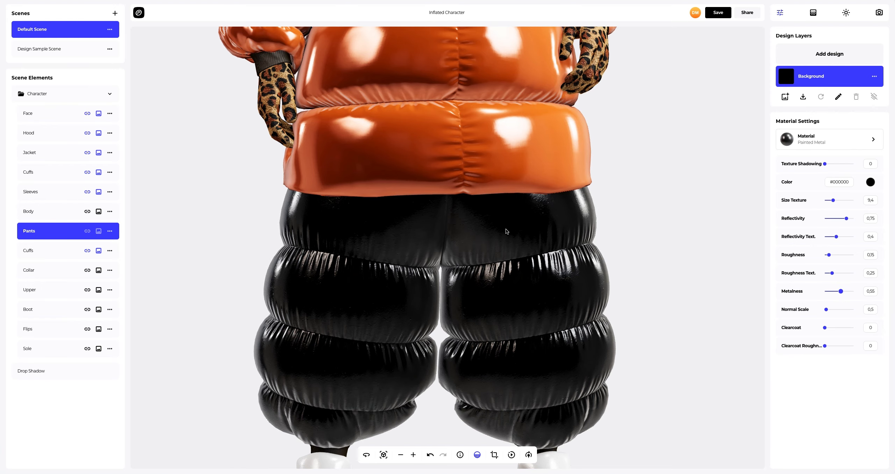
# Apply the Chrome material from the Metal category to the collar of the boots.
pyautogui.moveTo(410, 236); pyautogui.dragTo(417, 147, button='right')
pyautogui.moveTo(386, 215); pyautogui.dragTo(483, 177)
pyautogui.moveTo(483, 176); pyautogui.dragTo(487, 135, button='right')
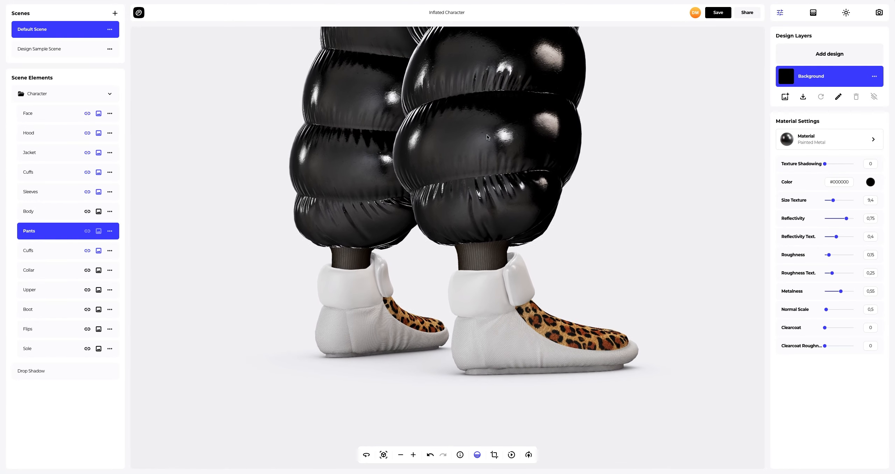
pyautogui.scroll(5, 438, 255)
pyautogui.moveTo(438, 254); pyautogui.dragTo(412, 208, button='right')
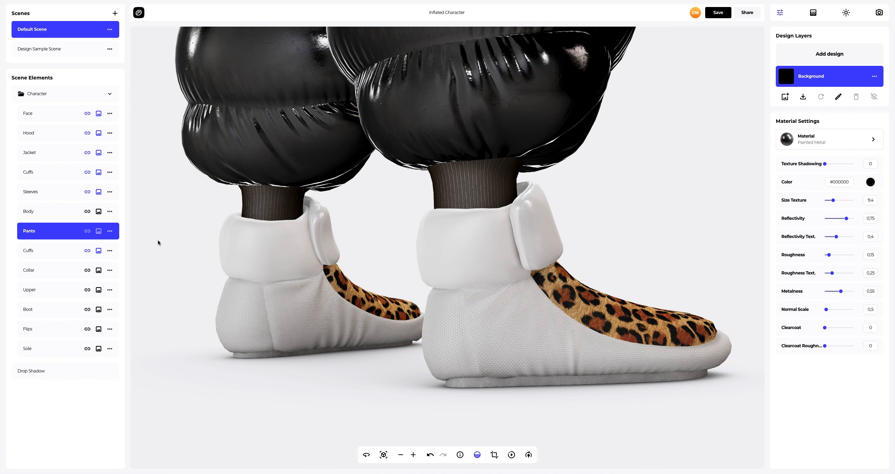
pyautogui.click(47, 267)
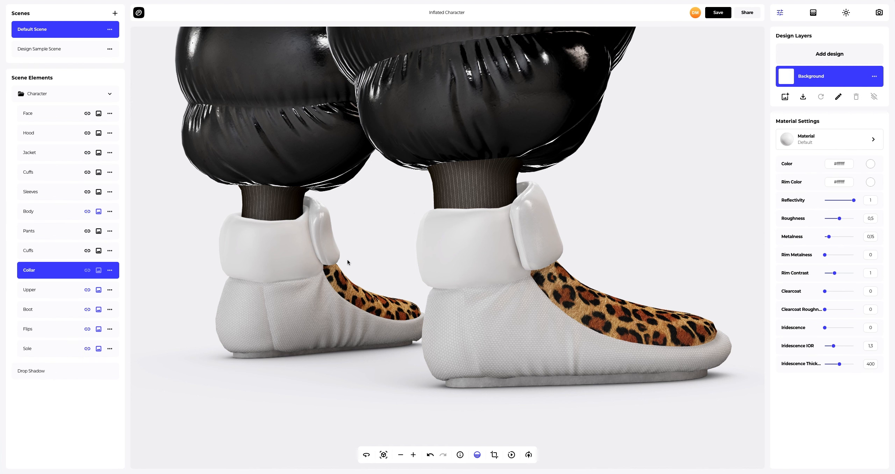
pyautogui.click(818, 145)
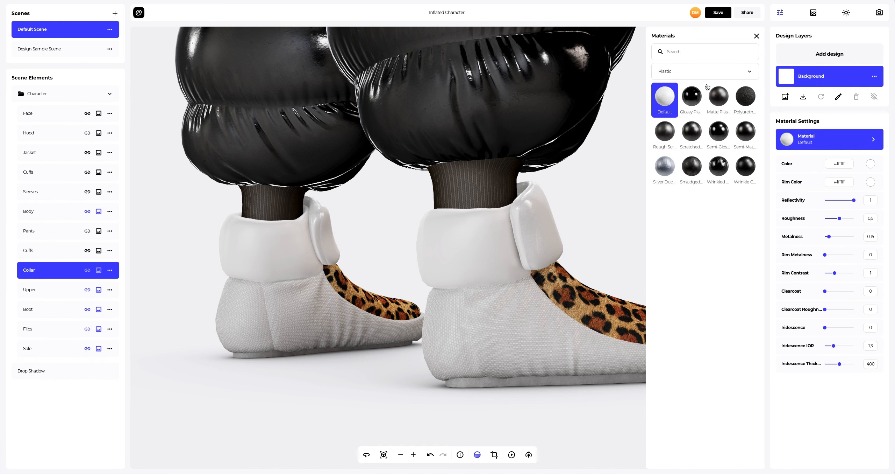
pyautogui.click(687, 74)
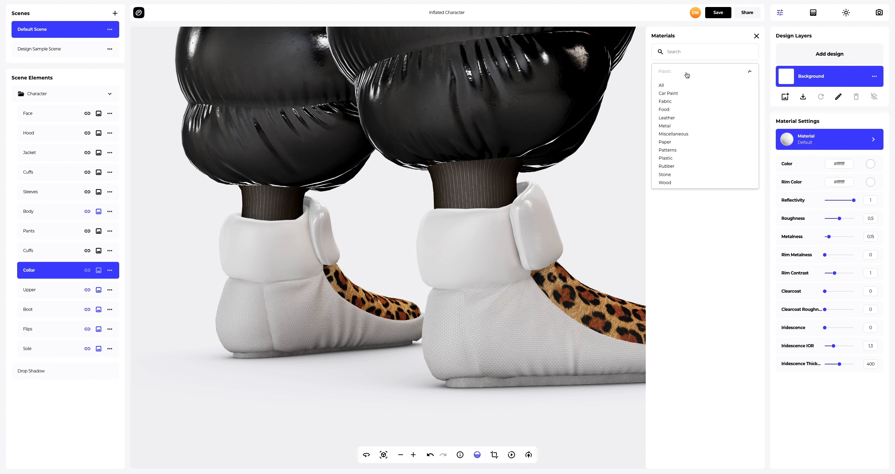
pyautogui.click(666, 124)
pyautogui.click(666, 131)
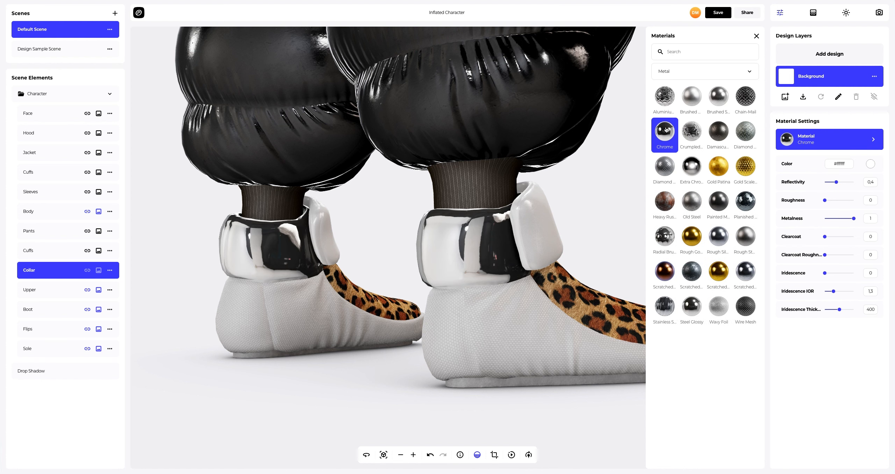
pyautogui.click(757, 35)
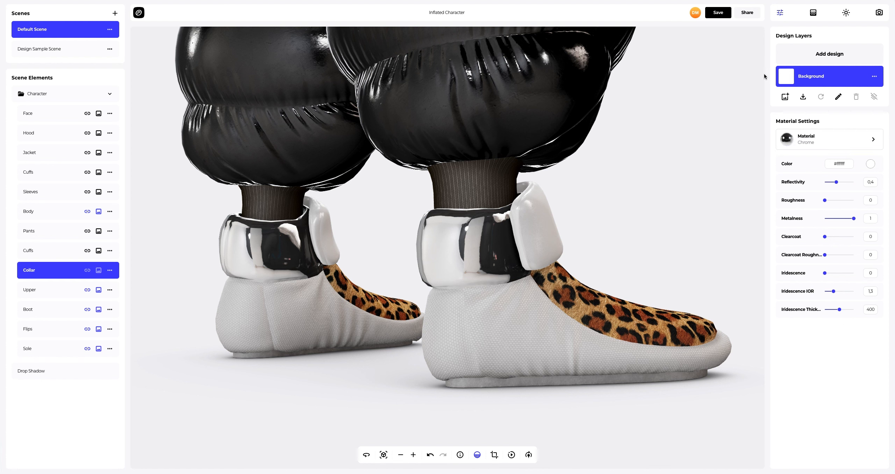
# Set the collar's Chrome material to color #909090 and reflectivity 1.
pyautogui.click(870, 164)
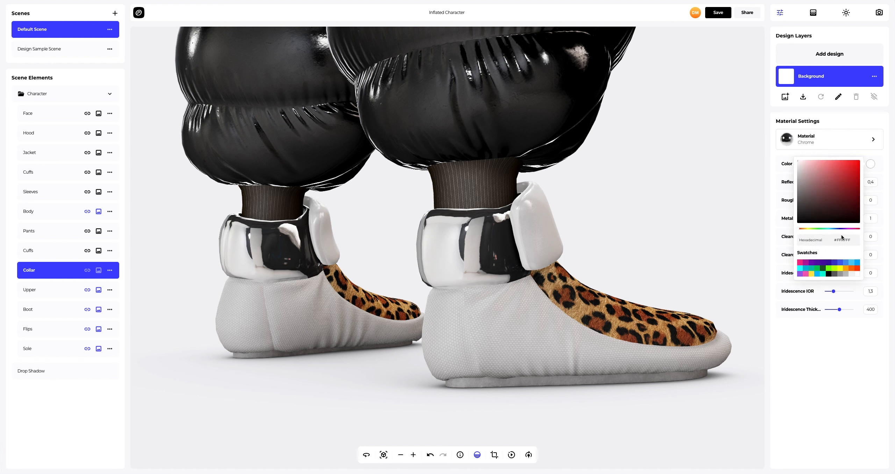
pyautogui.moveTo(836, 240); pyautogui.dragTo(836, 242)
pyautogui.write('909090')
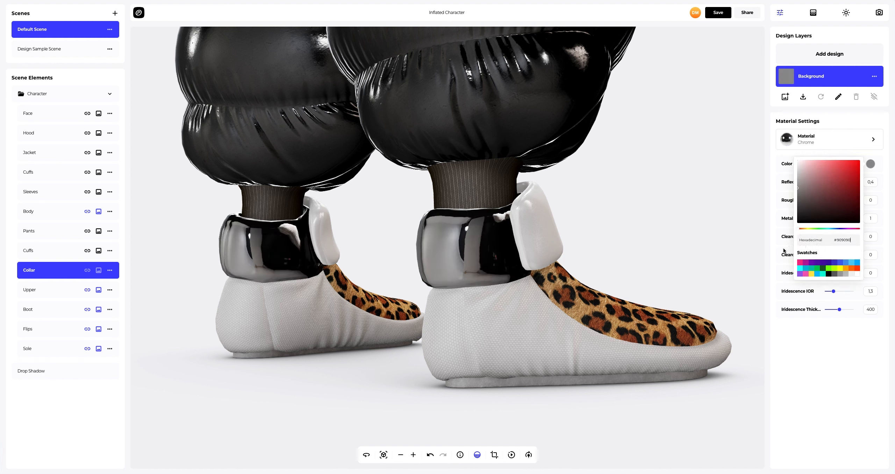
pyautogui.click(779, 256)
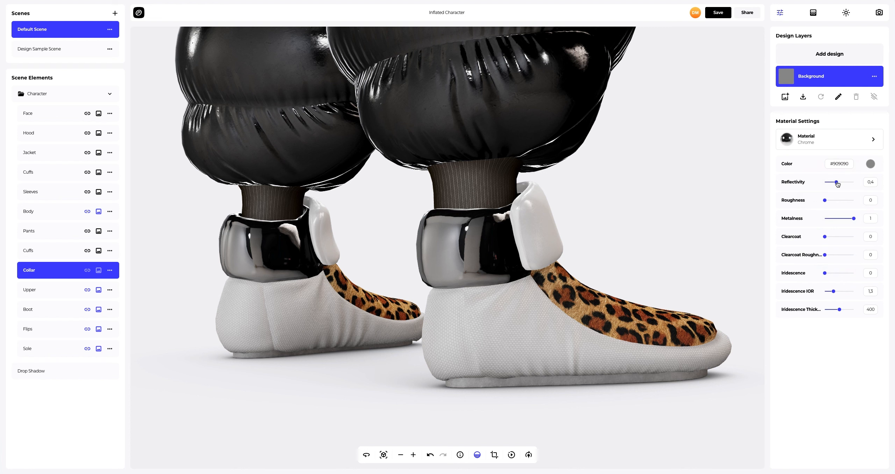
pyautogui.moveTo(838, 183); pyautogui.dragTo(873, 182)
# Copy the collar's Chrome material and paste it onto the flips of the boots.
pyautogui.click(110, 270)
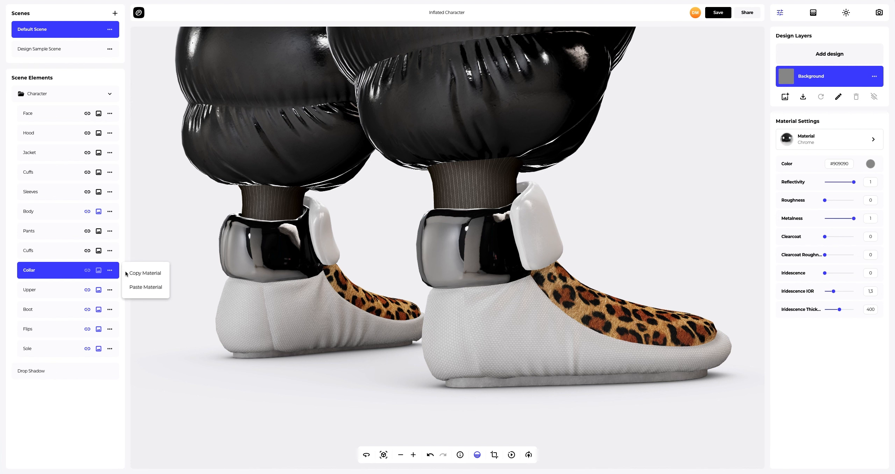
pyautogui.click(149, 274)
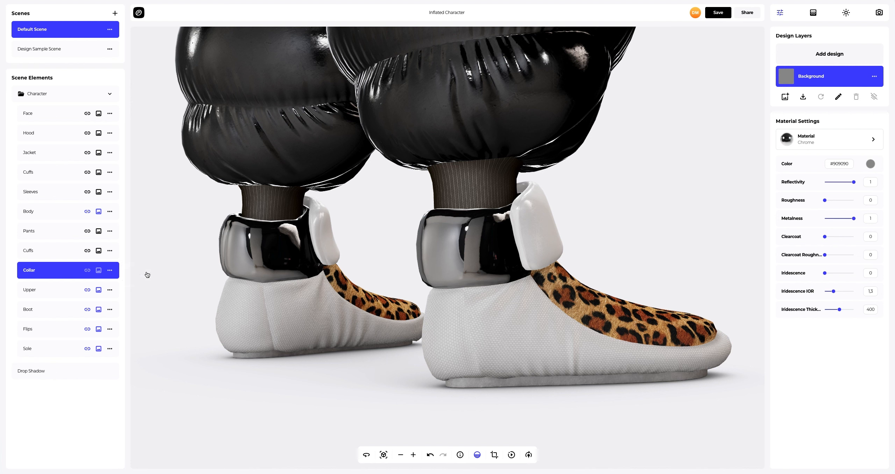
pyautogui.click(25, 329)
pyautogui.click(111, 329)
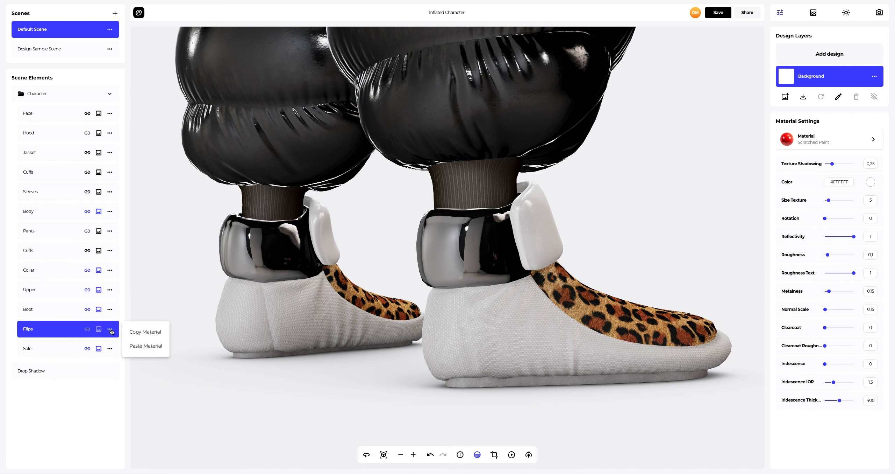
pyautogui.click(138, 346)
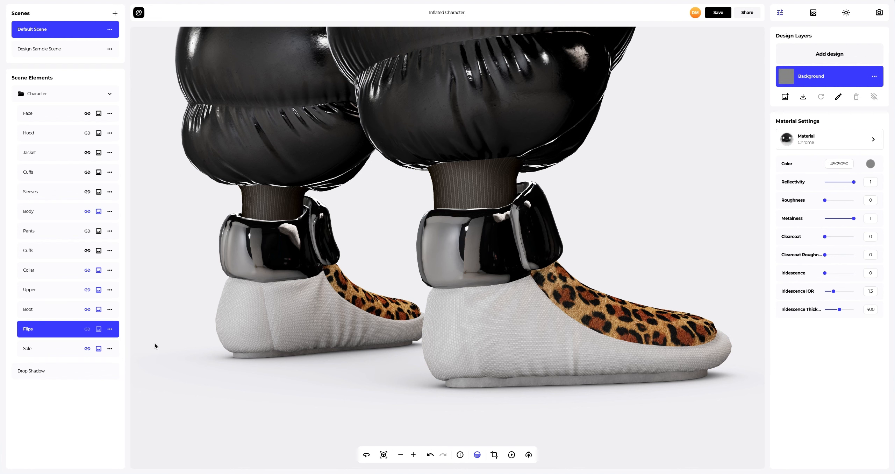
# Apply the Carbon Fiber material from the Fabric category to the Boot element.
pyautogui.moveTo(336, 327); pyautogui.dragTo(324, 327)
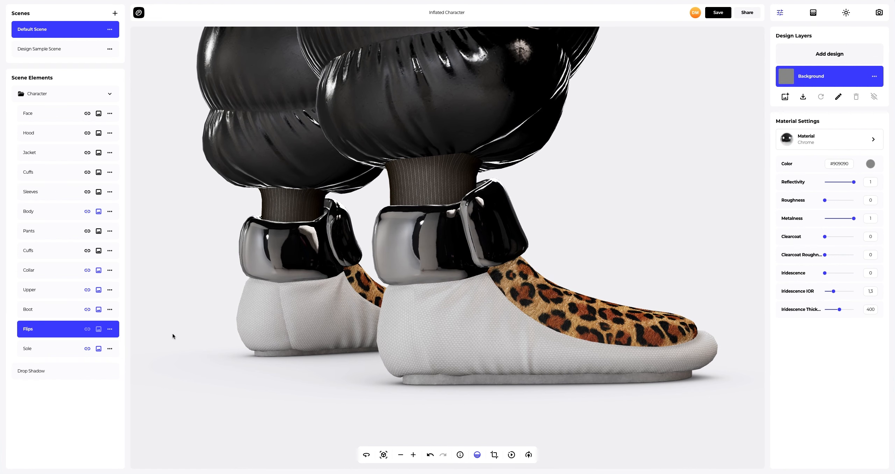
pyautogui.click(29, 309)
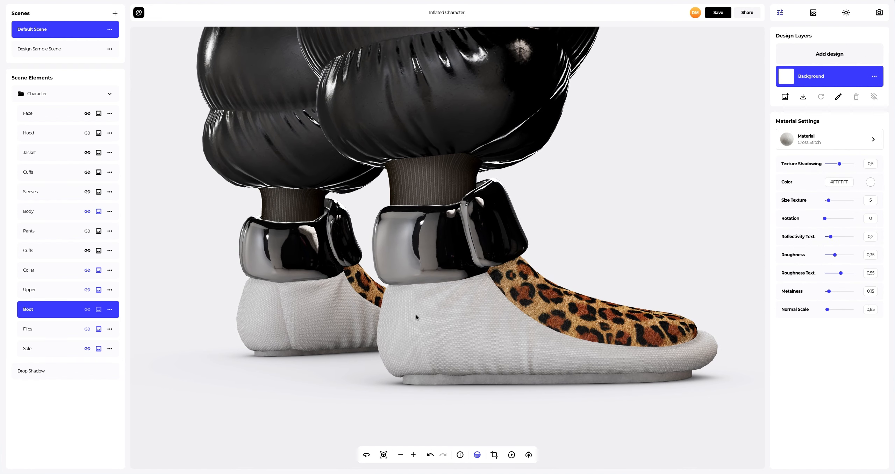
pyautogui.click(822, 141)
pyautogui.click(694, 136)
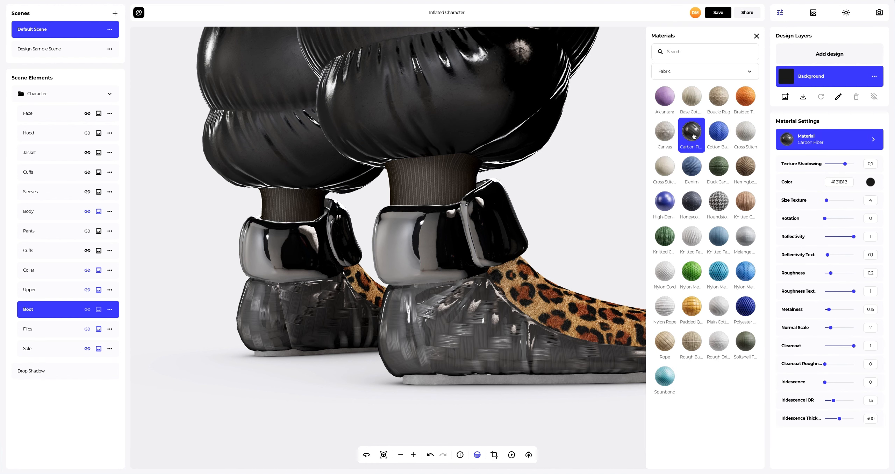
pyautogui.click(756, 36)
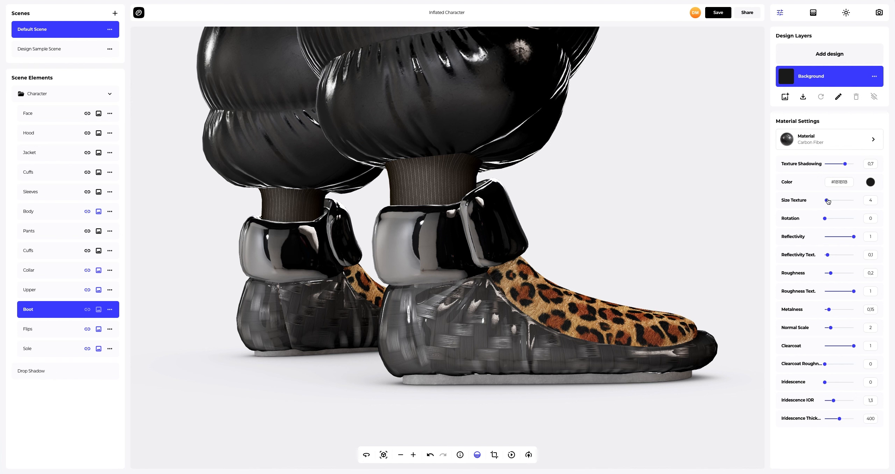
# Set the boot material's texture size to 44.7, reflectivity to 0.8, roughness to 0.1 and roughness texture to 0.4.
pyautogui.moveTo(827, 199); pyautogui.dragTo(852, 202)
pyautogui.moveTo(854, 236); pyautogui.dragTo(850, 238)
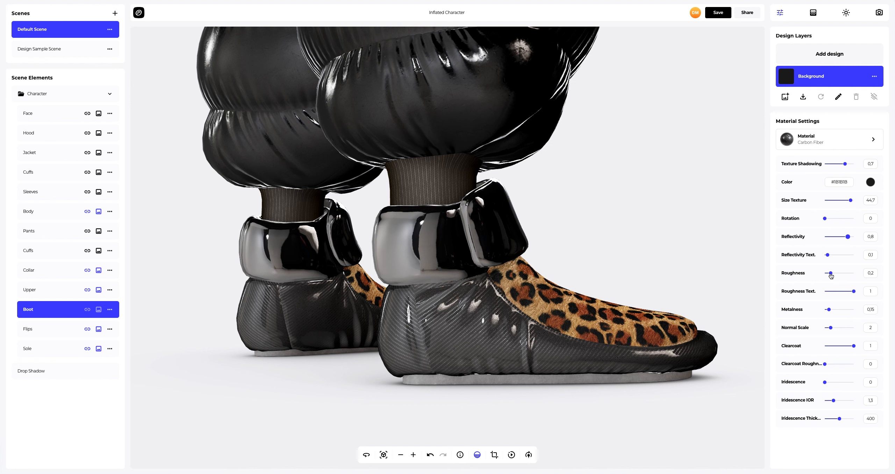
pyautogui.moveTo(831, 274); pyautogui.dragTo(837, 291)
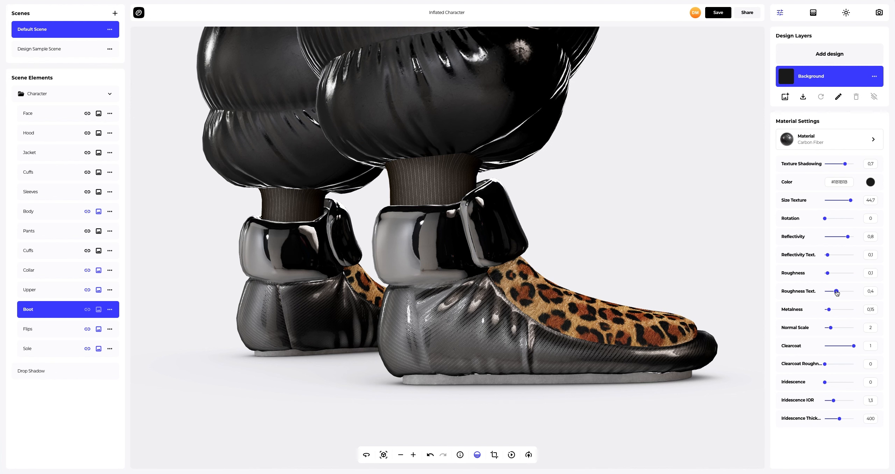
# Turn off the viewport shading effect that darkens the undersides and set the sole's color to green (#75FF02).
pyautogui.moveTo(610, 253); pyautogui.dragTo(460, 209)
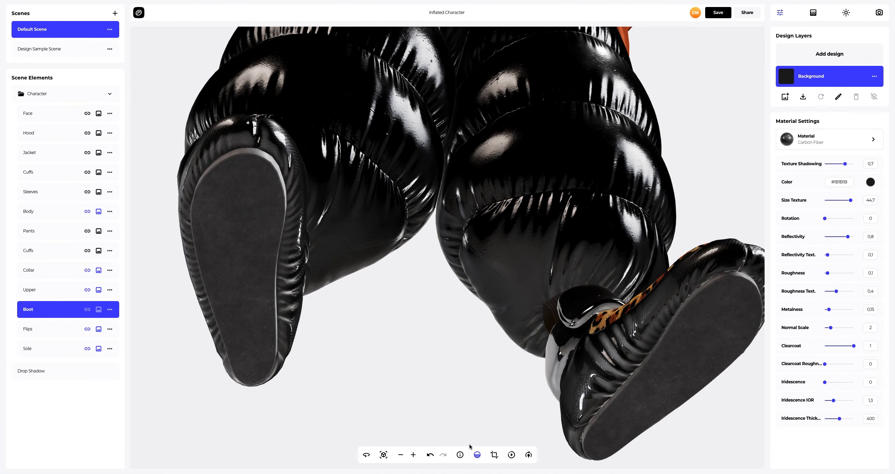
pyautogui.click(479, 455)
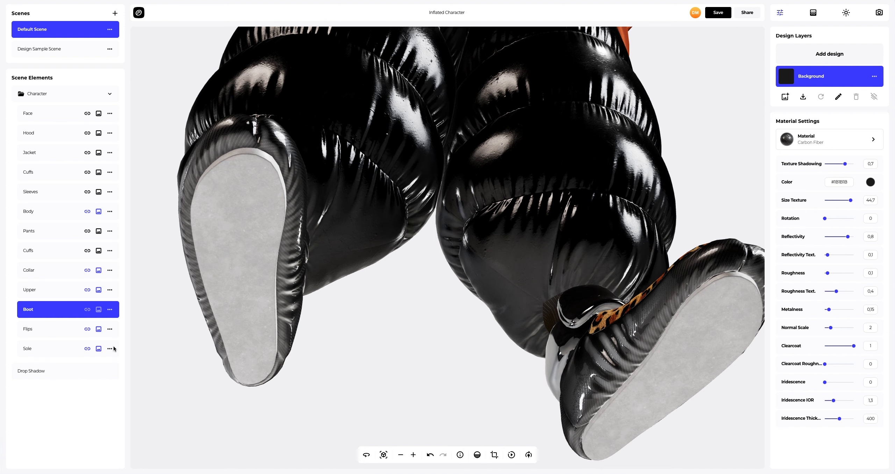
pyautogui.click(53, 348)
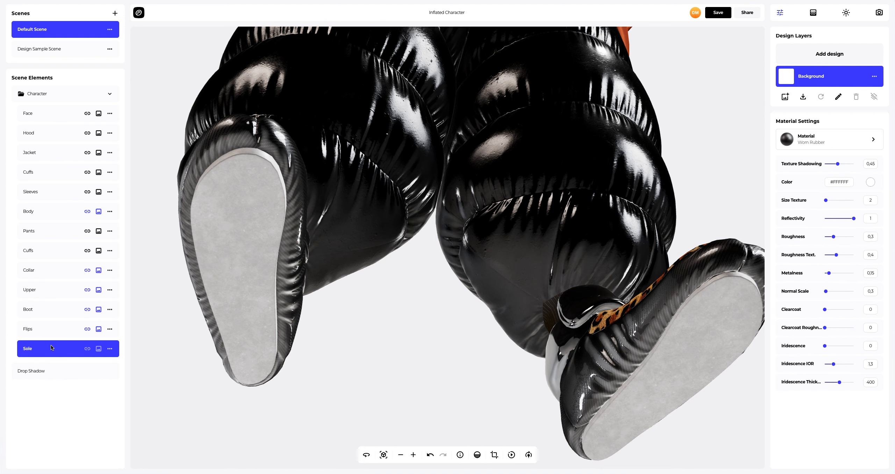
pyautogui.click(871, 182)
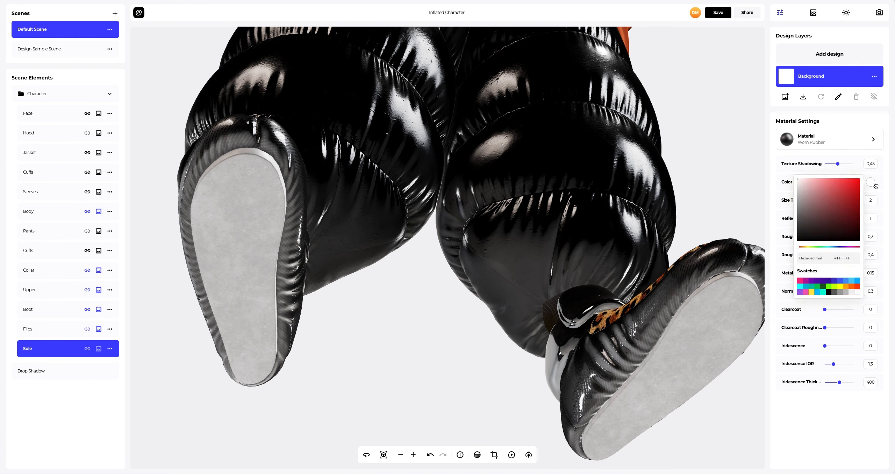
pyautogui.doubleClick(844, 258)
pyautogui.write('75FF02')
pyautogui.click(764, 237)
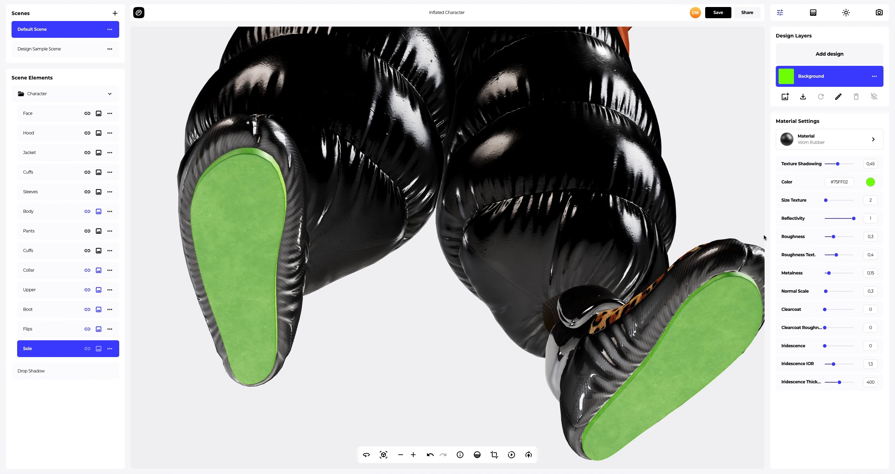
# Turn the viewport shading effect back on and reset the camera to frame the whole character.
pyautogui.scroll(-4, 680, 233)
pyautogui.click(477, 454)
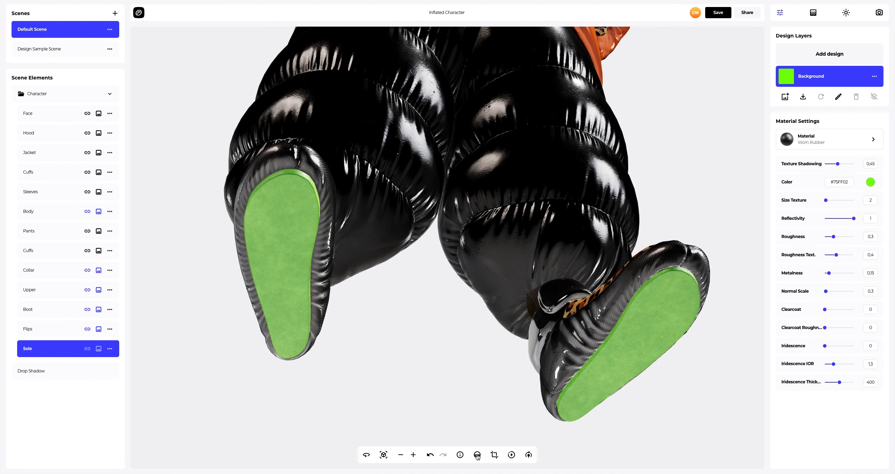
pyautogui.moveTo(409, 275); pyautogui.dragTo(408, 252)
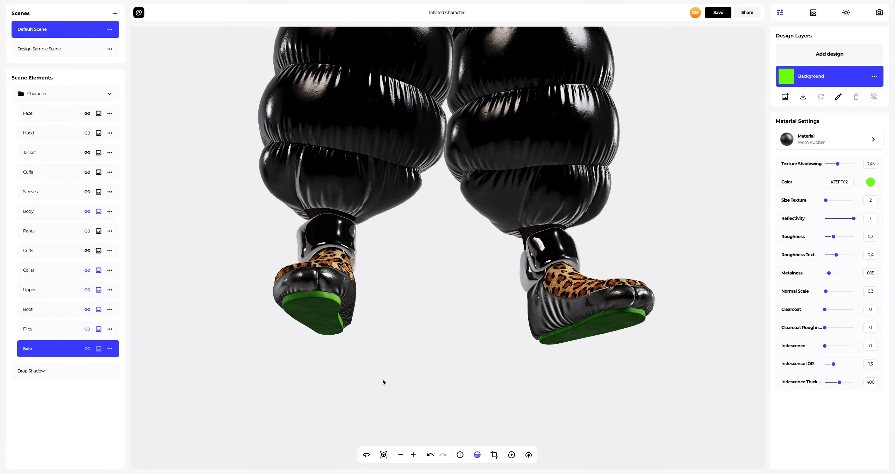
pyautogui.click(384, 455)
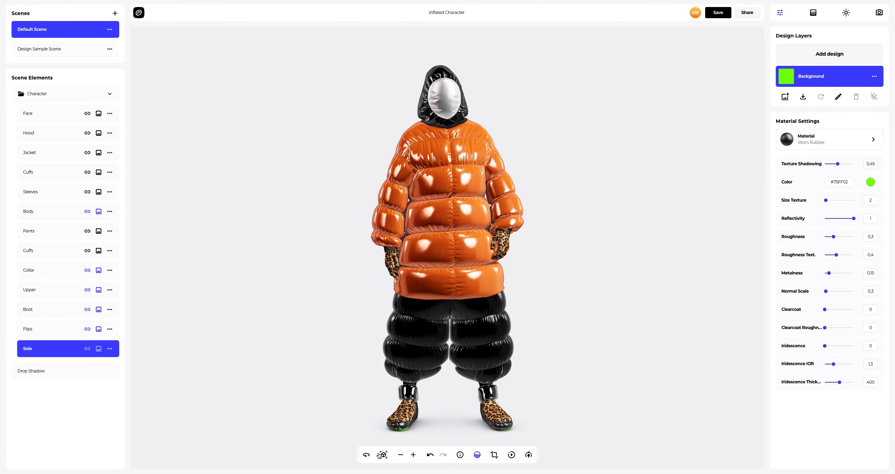
# Add design.png as a design on the character's face and its linked elements, and set the design's fill color opacity to 1.
pyautogui.click(33, 114)
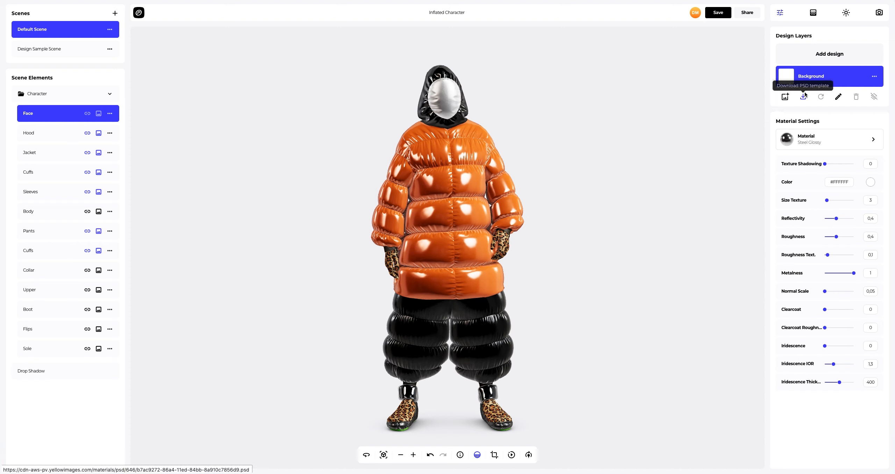
pyautogui.click(825, 55)
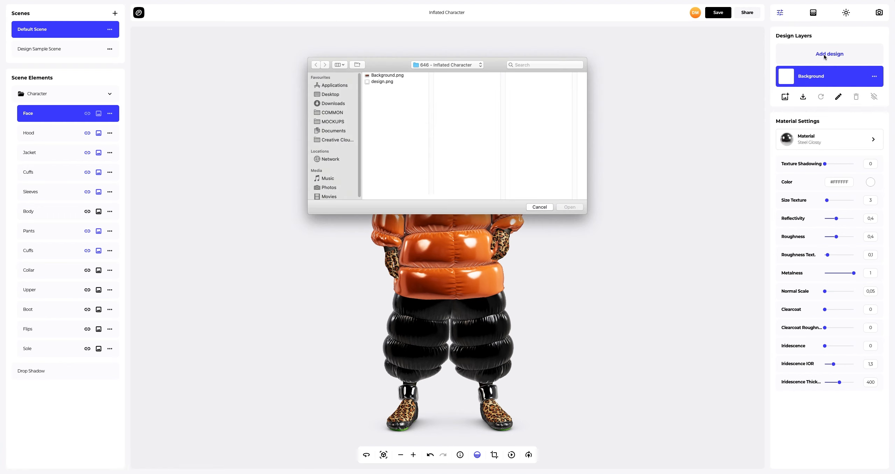
pyautogui.click(382, 81)
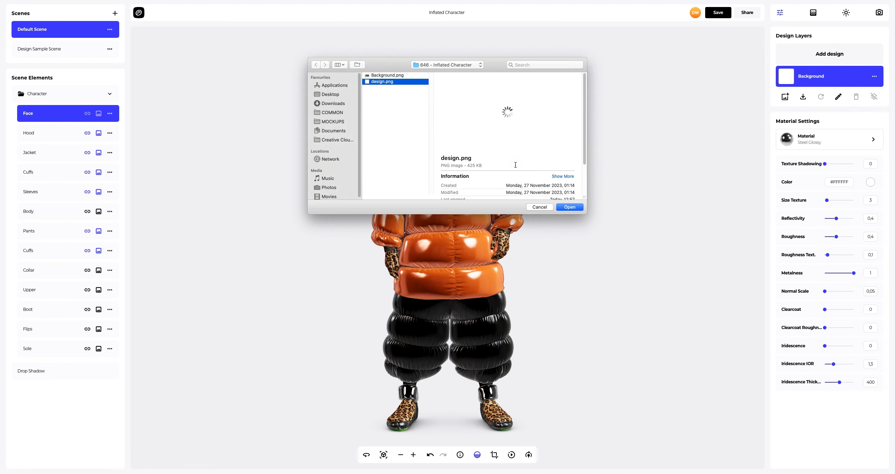
pyautogui.click(569, 207)
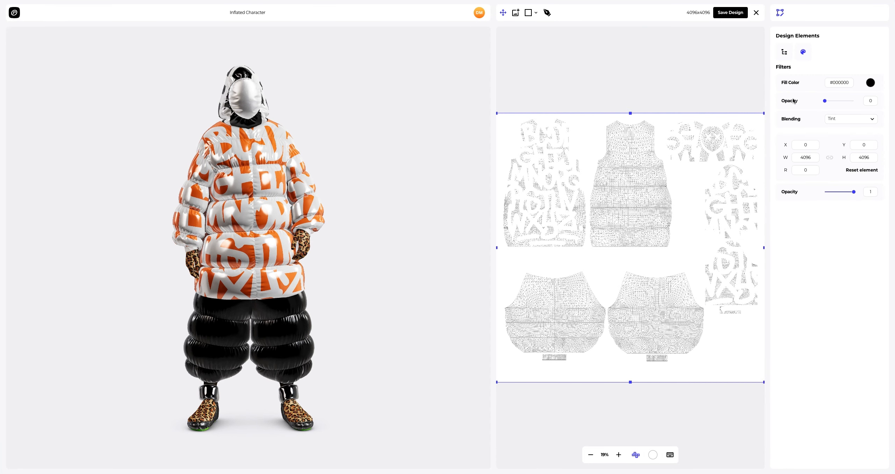
pyautogui.click(825, 101)
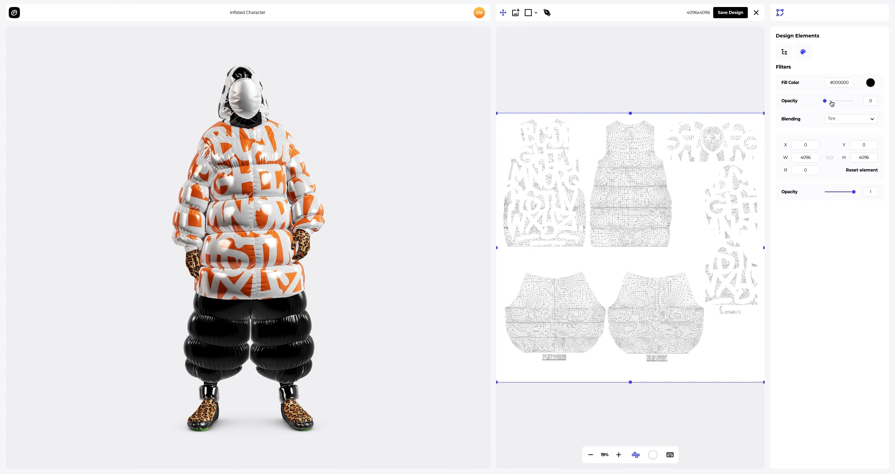
pyautogui.click(861, 105)
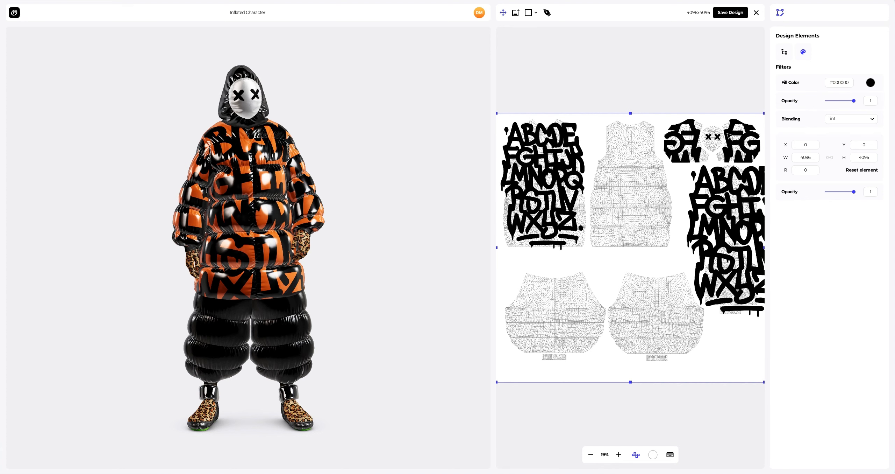
# Shift the design on the canvas and reset its X and Y position to 0.
pyautogui.moveTo(730, 137); pyautogui.dragTo(732, 136)
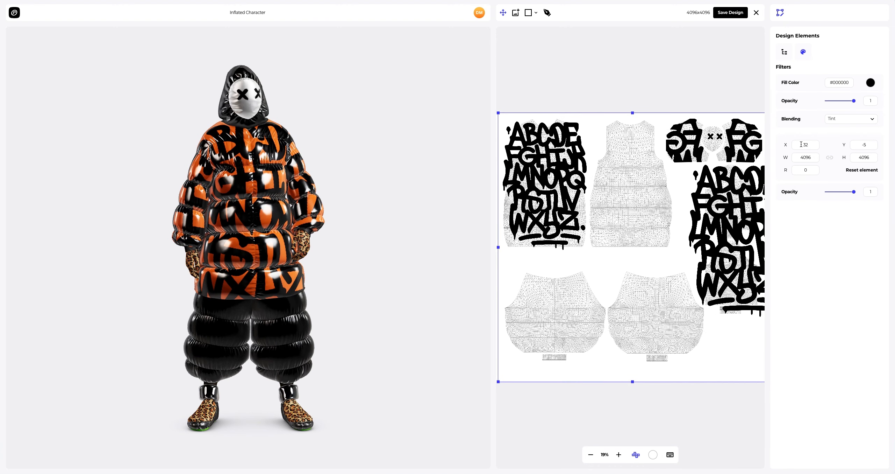
pyautogui.moveTo(810, 145); pyautogui.dragTo(793, 144)
pyautogui.moveTo(868, 145); pyautogui.dragTo(853, 144)
pyautogui.write('0')
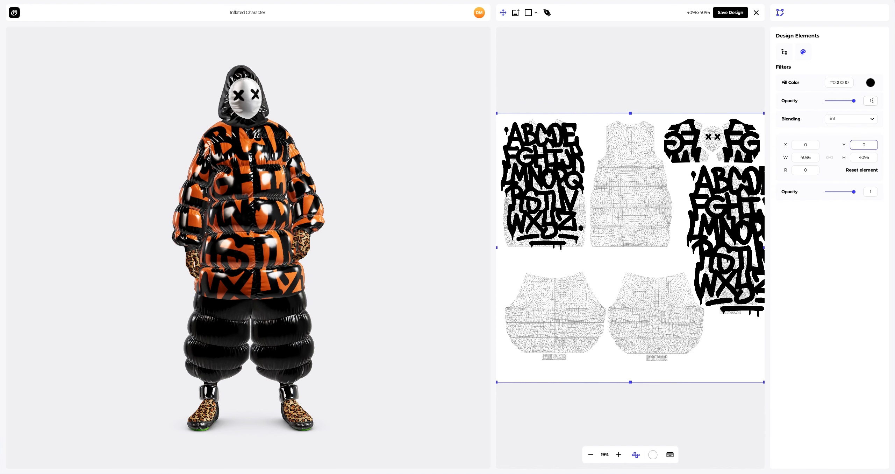
# Set the design's fill color opacity to 0 and save the design.
pyautogui.moveTo(874, 101); pyautogui.dragTo(867, 100)
pyautogui.write('0')
pyautogui.press('Return')
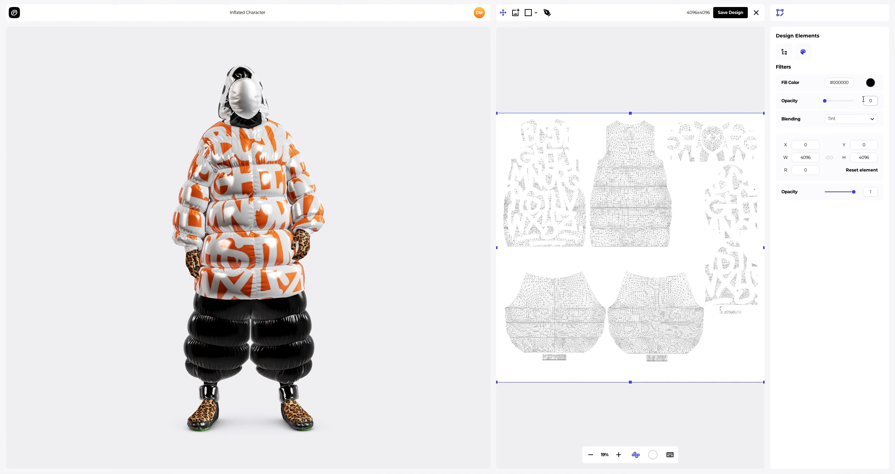
pyautogui.click(739, 15)
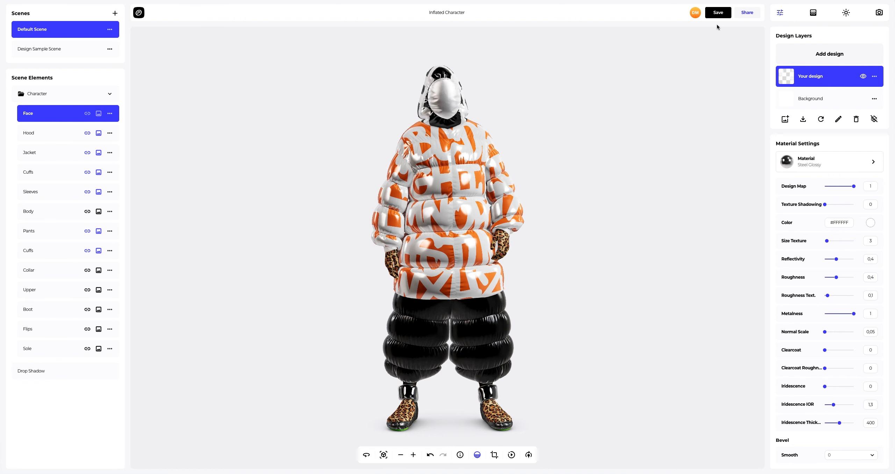
# Set the face design's Design Map to 0, color to black (#000000) and roughness to 0.1.
pyautogui.moveTo(588, 94); pyautogui.dragTo(550, 109)
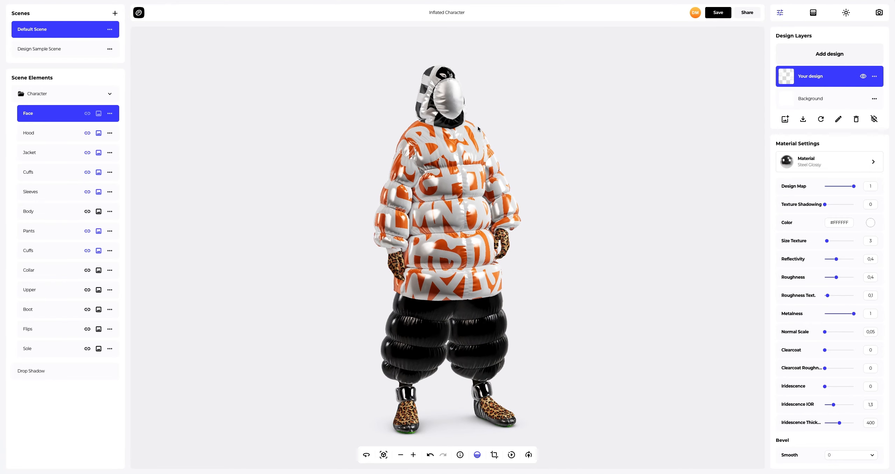
pyautogui.scroll(5, 478, 102)
pyautogui.moveTo(478, 102); pyautogui.dragTo(487, 231, button='right')
pyautogui.scroll(5, 490, 196)
pyautogui.moveTo(496, 171); pyautogui.dragTo(474, 176)
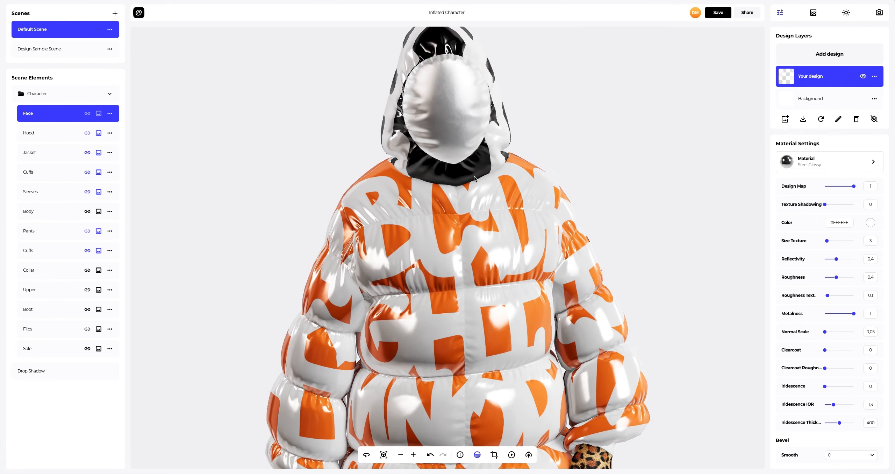
pyautogui.scroll(3, 474, 176)
pyautogui.moveTo(854, 186); pyautogui.dragTo(821, 186)
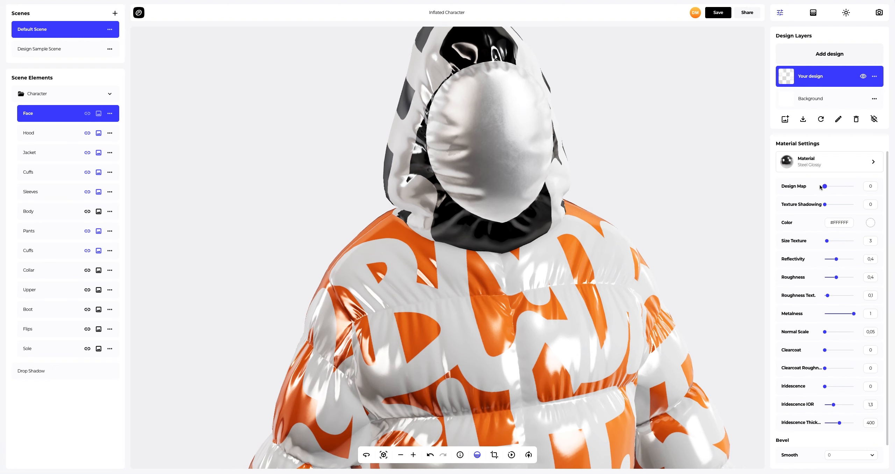
pyautogui.click(871, 222)
pyautogui.click(831, 333)
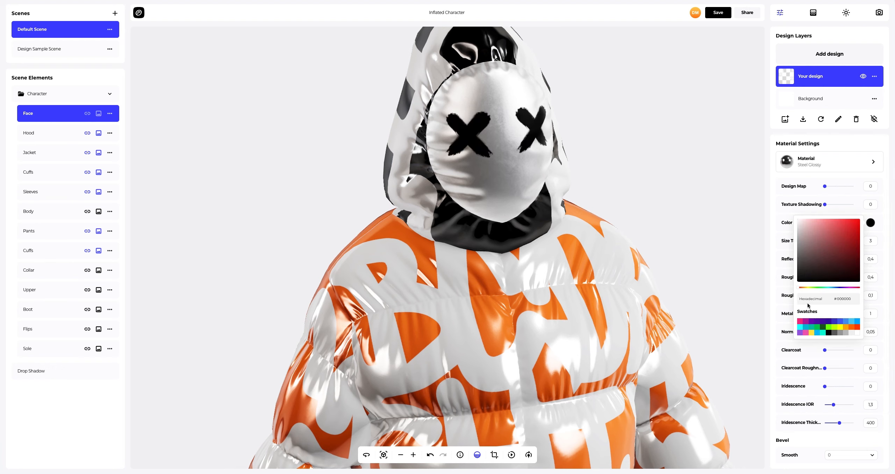
pyautogui.click(772, 226)
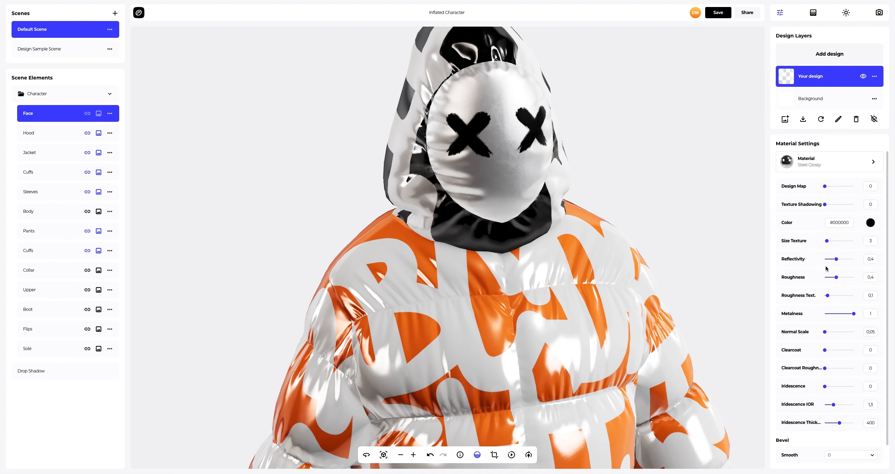
pyautogui.moveTo(837, 277); pyautogui.dragTo(828, 277)
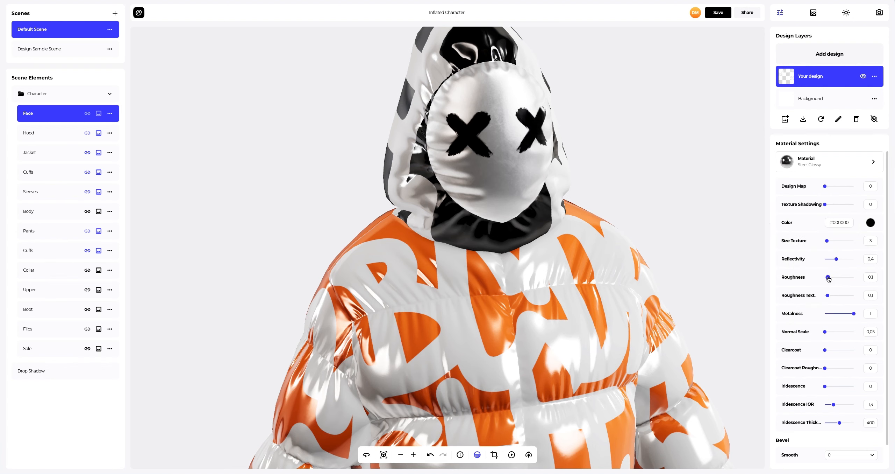
# Apply the Painted Metal material to the jacket's design layer.
pyautogui.moveTo(636, 231)
pyautogui.mouseDown()
pyautogui.moveTo(625, 229)
pyautogui.moveTo(634, 219)
pyautogui.mouseUp()
pyautogui.scroll(-5, 634, 219)
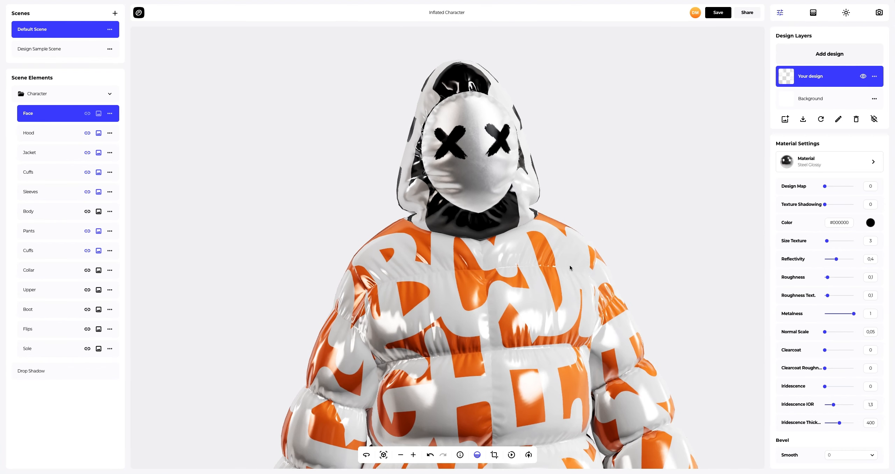
pyautogui.moveTo(551, 275); pyautogui.dragTo(543, 179, button='right')
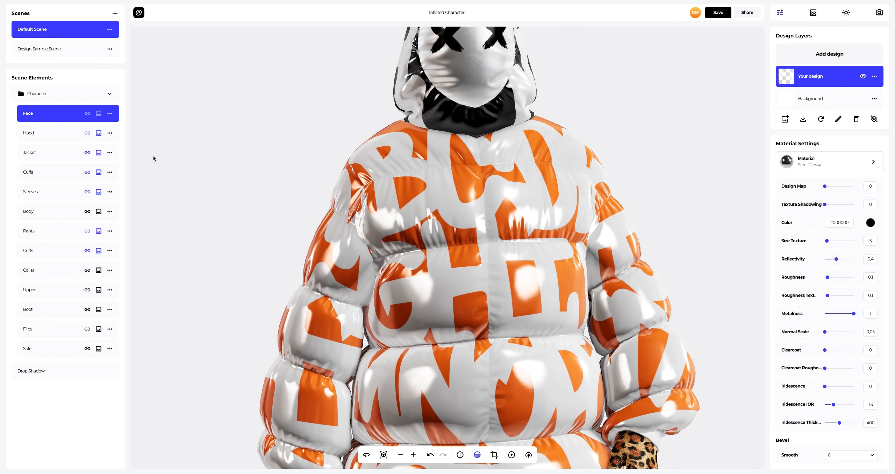
pyautogui.click(44, 154)
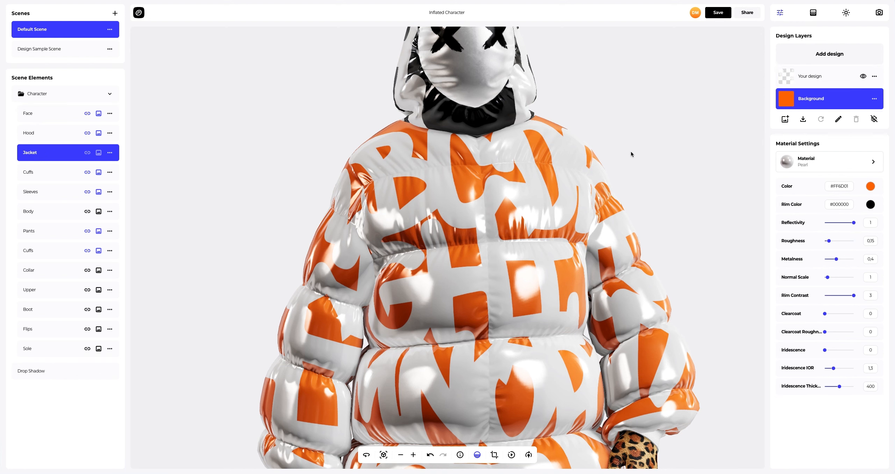
pyautogui.click(825, 79)
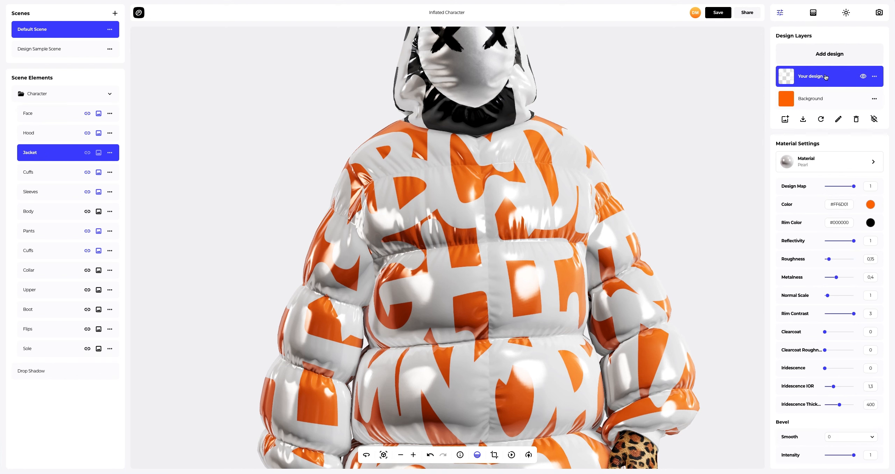
pyautogui.click(823, 159)
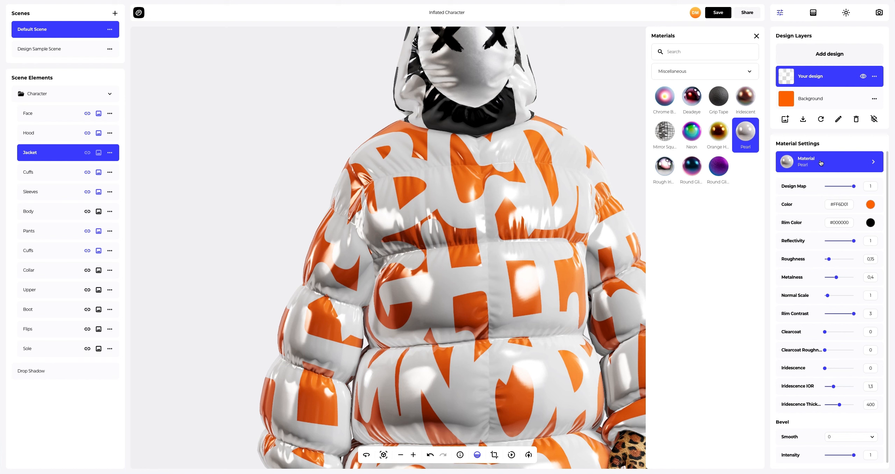
pyautogui.click(691, 74)
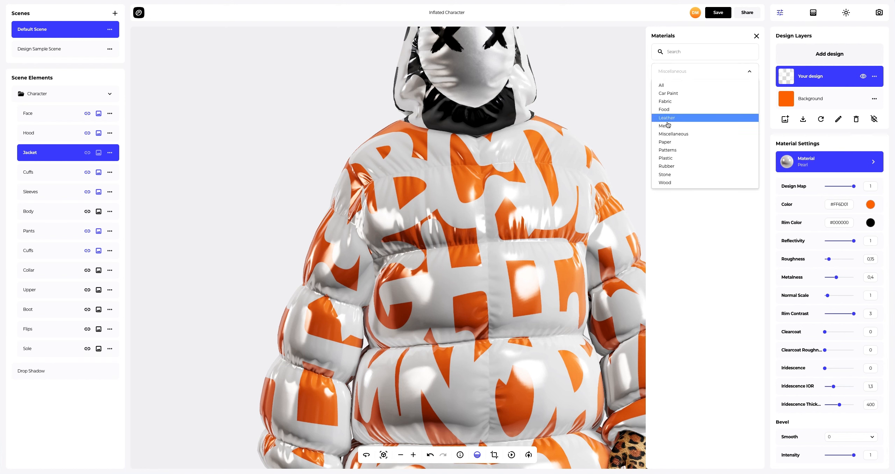
pyautogui.click(667, 126)
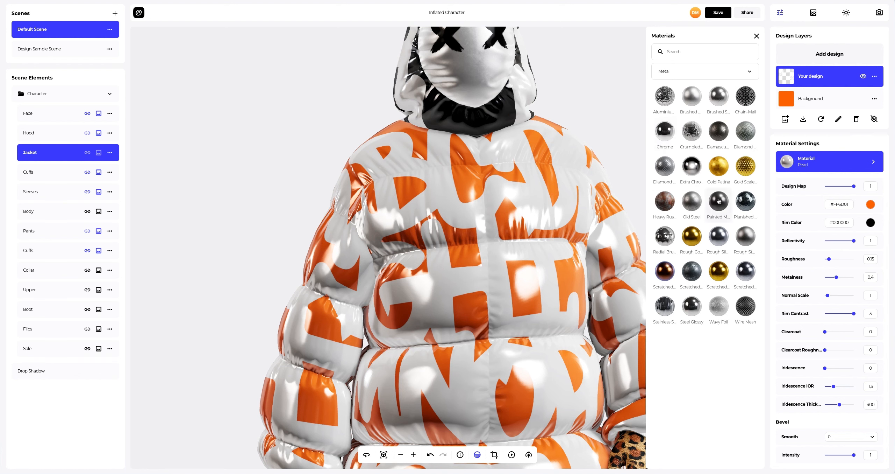
pyautogui.click(719, 200)
pyautogui.click(756, 36)
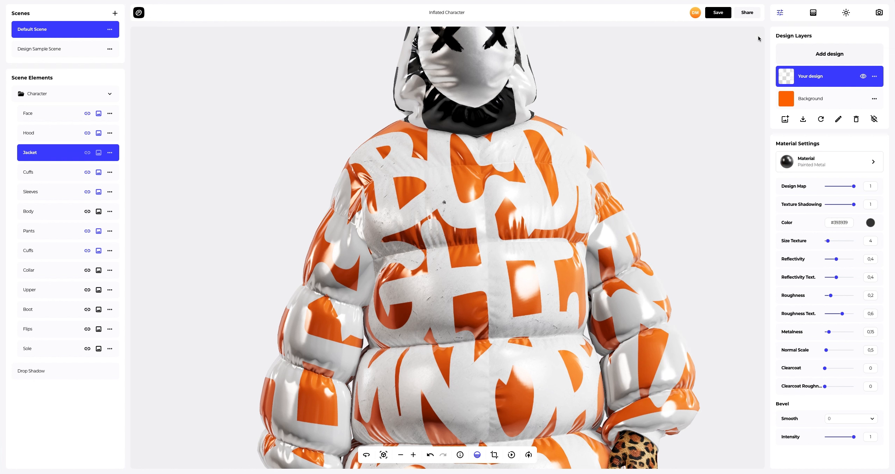
# Set the jacket design's Design Map and Texture Shadowing to 0 and its color to black (#000000).
pyautogui.moveTo(854, 186); pyautogui.dragTo(825, 205)
pyautogui.click(871, 223)
pyautogui.click(829, 332)
pyautogui.click(830, 342)
# Set the jacket design's texture size to 10.8, reflectivity to 0.6, roughness to 0.15, roughness texture to 0.2 and metalness to 0.5.
pyautogui.moveTo(828, 241); pyautogui.dragTo(835, 242)
pyautogui.moveTo(837, 259); pyautogui.dragTo(843, 261)
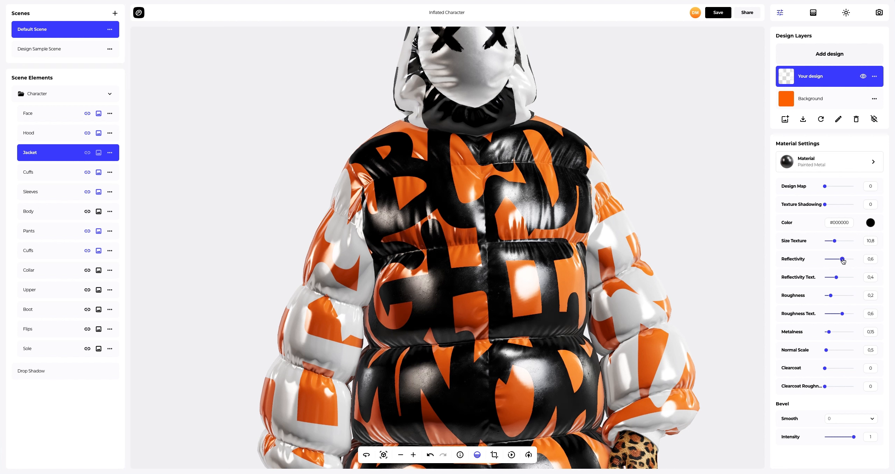
pyautogui.moveTo(832, 296); pyautogui.dragTo(831, 313)
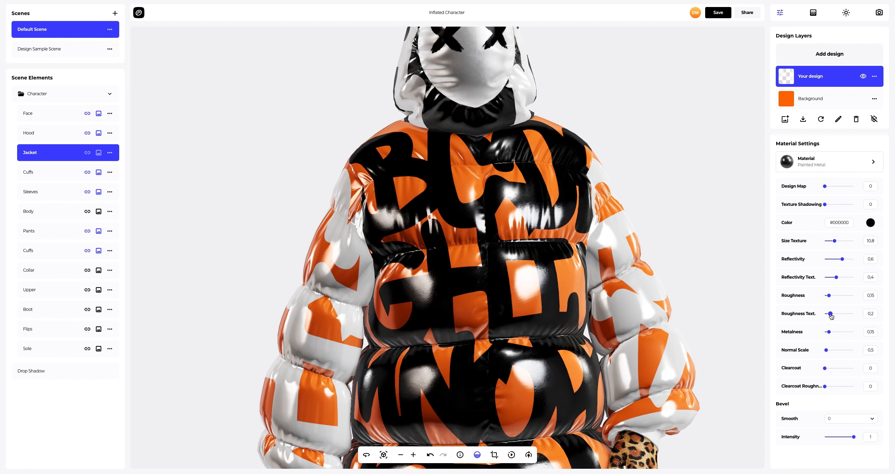
pyautogui.moveTo(829, 331); pyautogui.dragTo(842, 332)
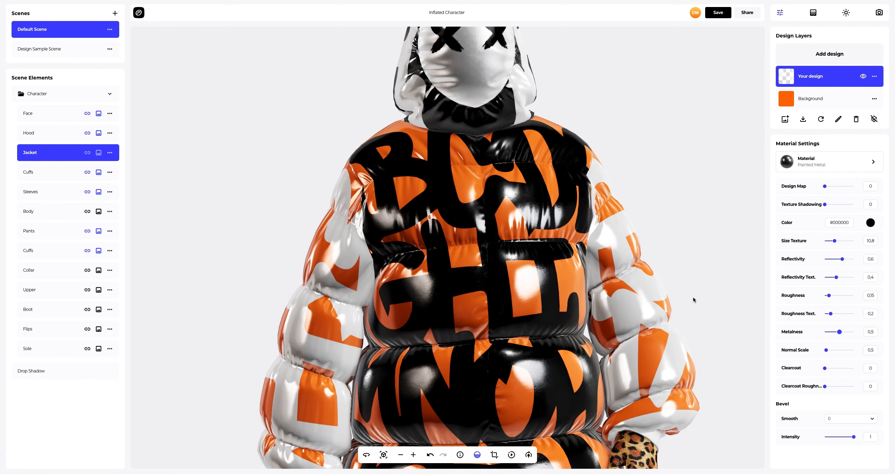
# Copy the jacket design's material onto the sleeves' design layer and set the sleeves' Design Map to 0.
pyautogui.scroll(-5, 535, 274)
pyautogui.moveTo(427, 275); pyautogui.dragTo(465, 265)
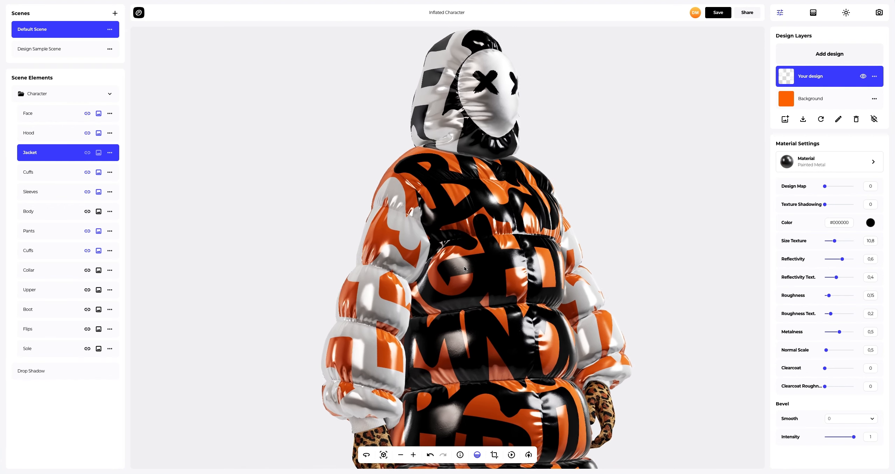
pyautogui.click(876, 76)
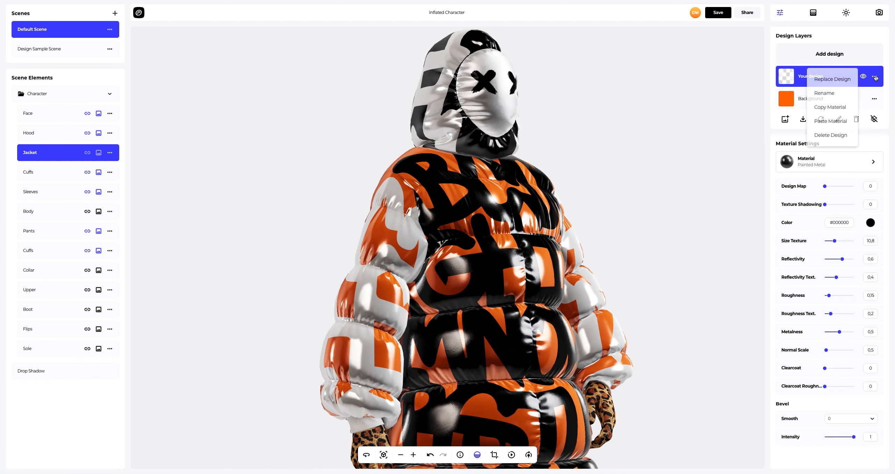
pyautogui.click(830, 107)
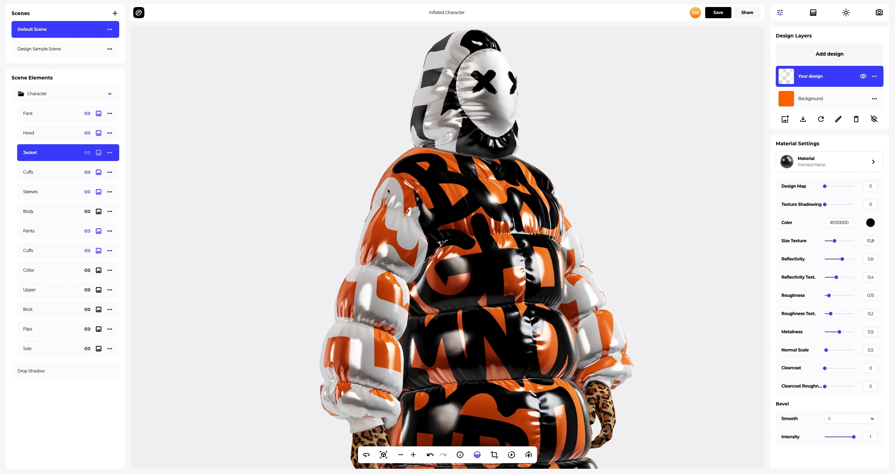
pyautogui.click(35, 193)
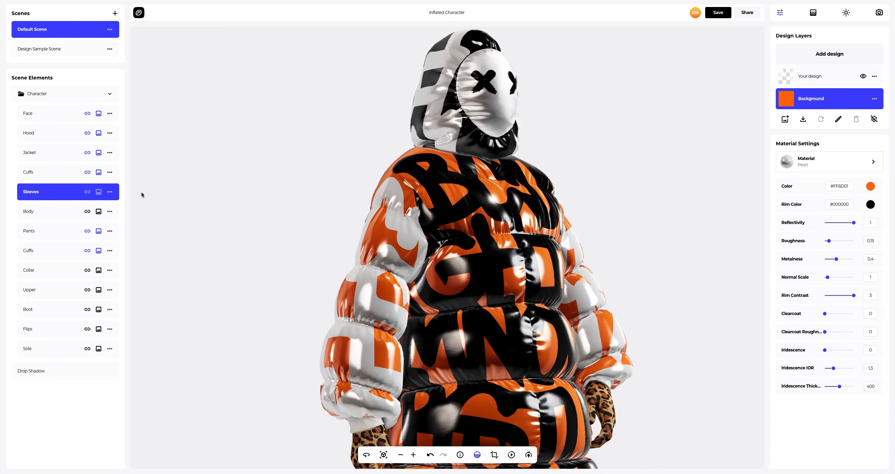
pyautogui.click(827, 76)
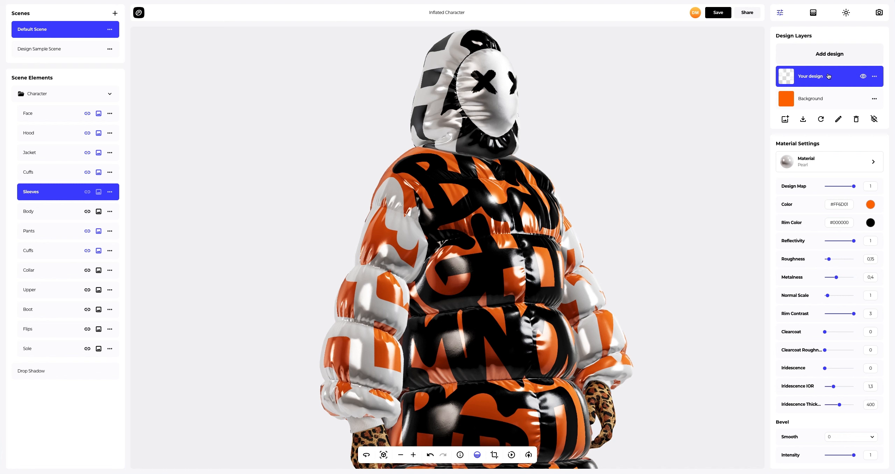
pyautogui.click(875, 77)
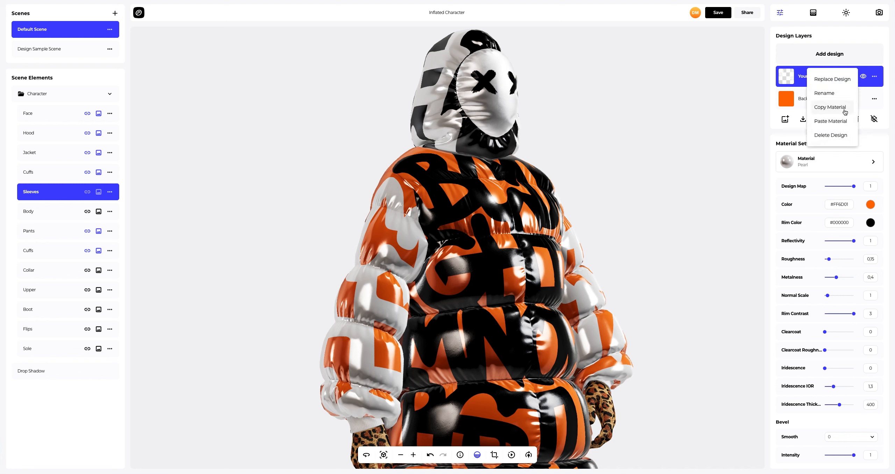
pyautogui.click(841, 122)
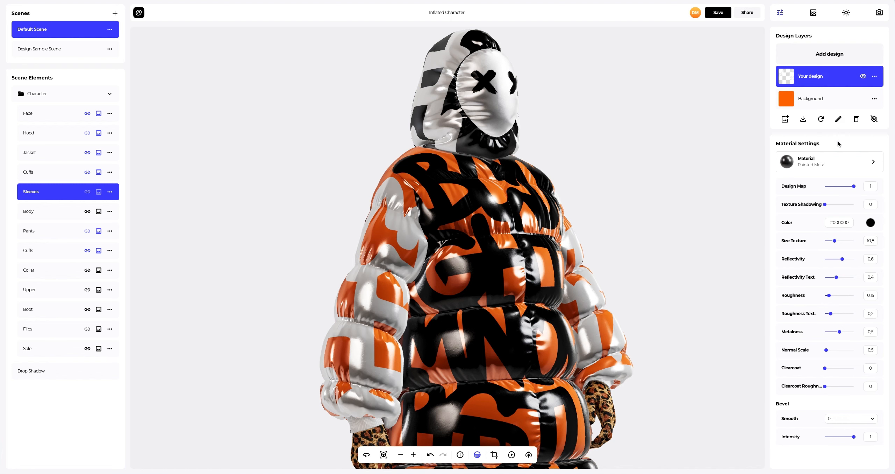
pyautogui.moveTo(855, 186); pyautogui.dragTo(790, 187)
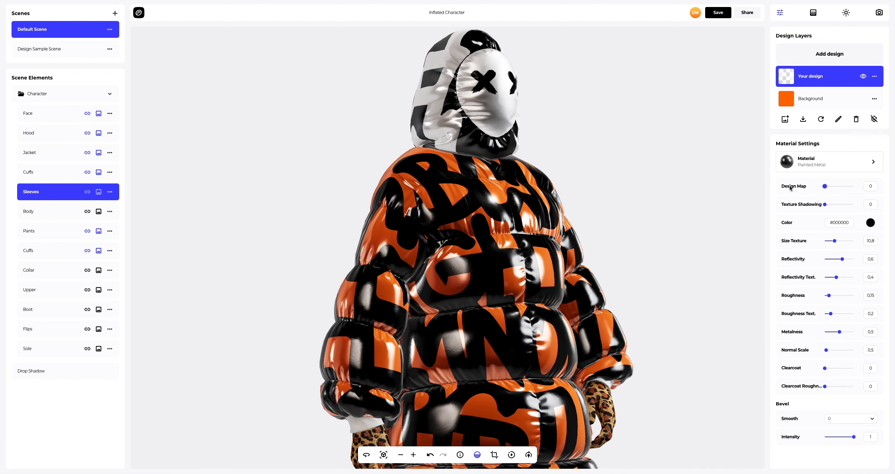
# Hide the design layer on the jacket's cuffs.
pyautogui.scroll(-5, 426, 177)
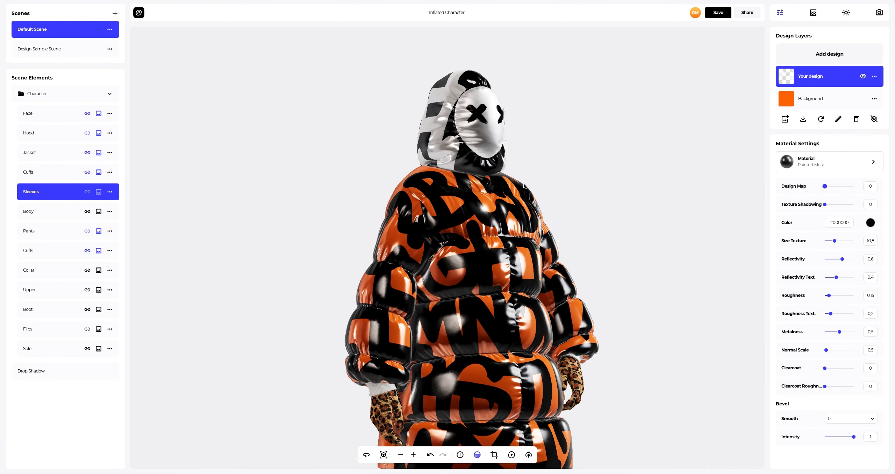
pyautogui.moveTo(402, 225); pyautogui.dragTo(465, 223)
pyautogui.scroll(5, 423, 224)
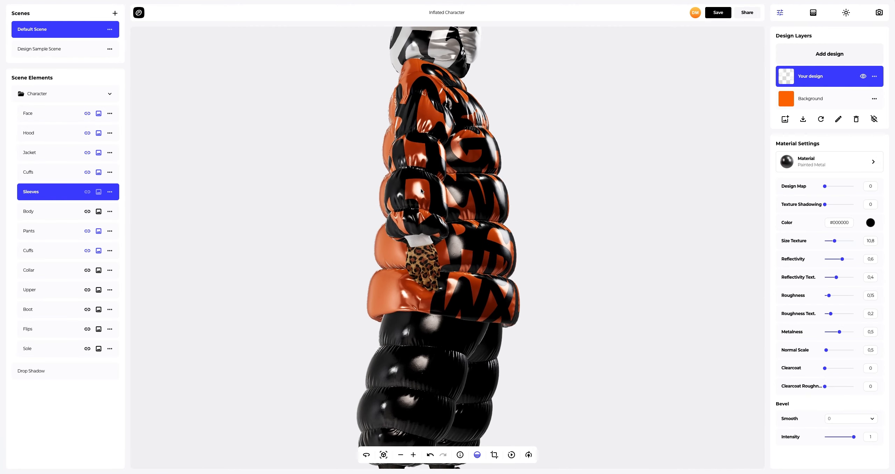
pyautogui.scroll(2, 422, 226)
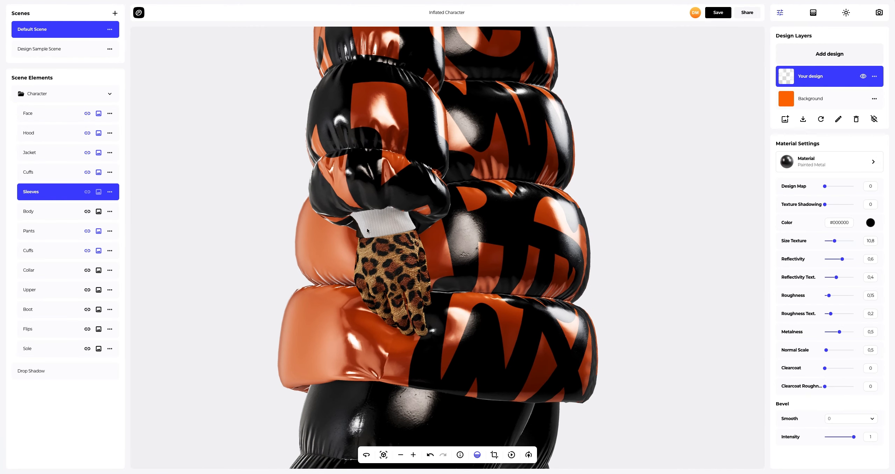
pyautogui.click(45, 173)
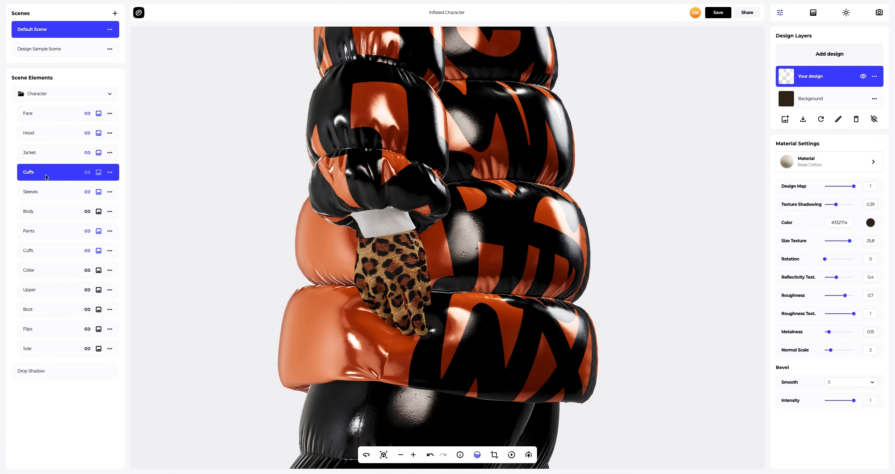
pyautogui.click(864, 77)
pyautogui.scroll(-3, 585, 132)
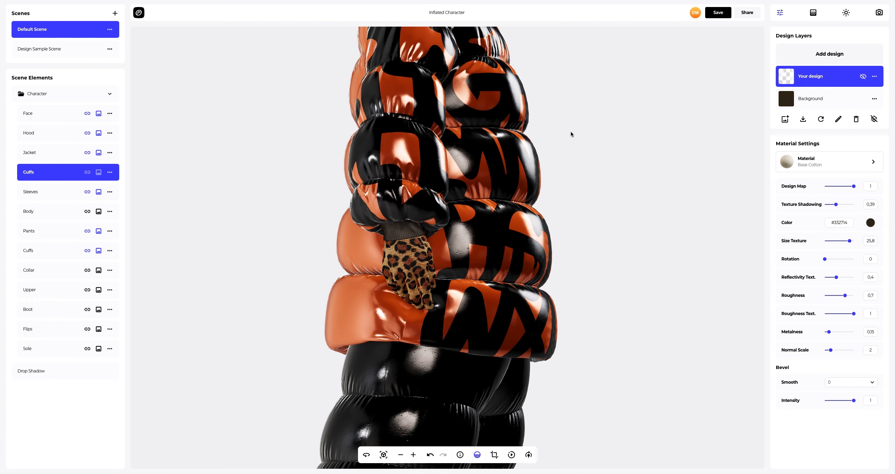
pyautogui.moveTo(443, 135); pyautogui.dragTo(416, 207, button='right')
pyautogui.moveTo(389, 206); pyautogui.dragTo(432, 206)
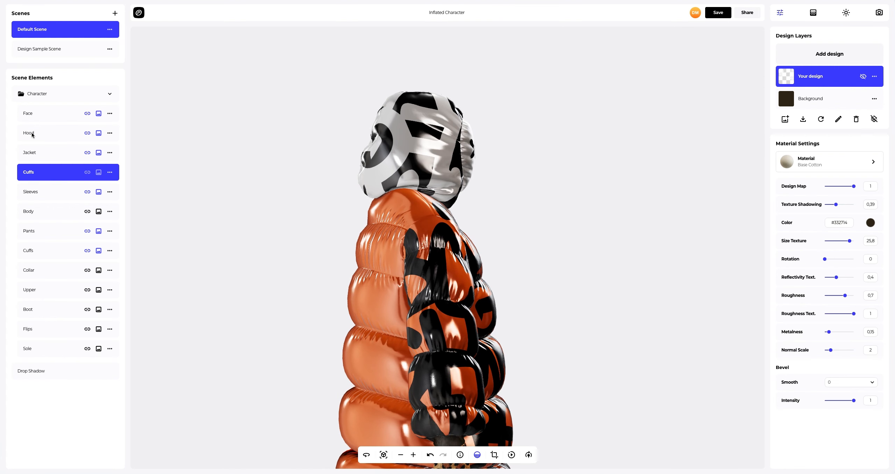
# Hide the design layer on the hood.
pyautogui.click(93, 136)
pyautogui.click(833, 77)
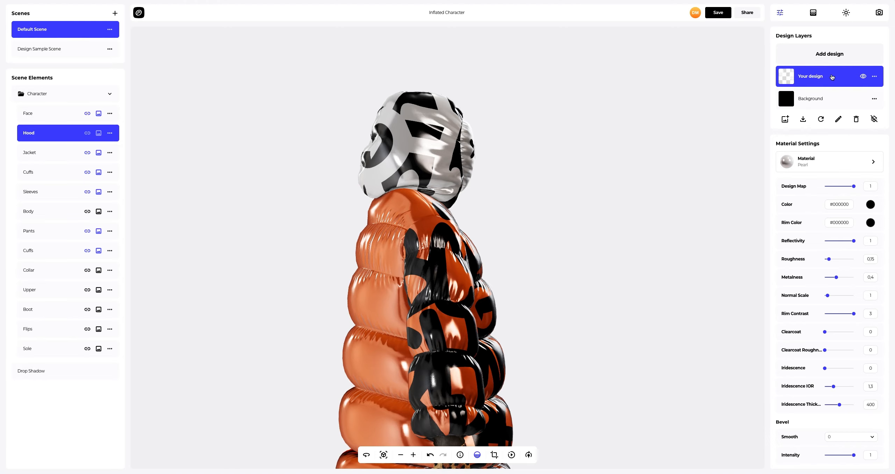
pyautogui.click(863, 77)
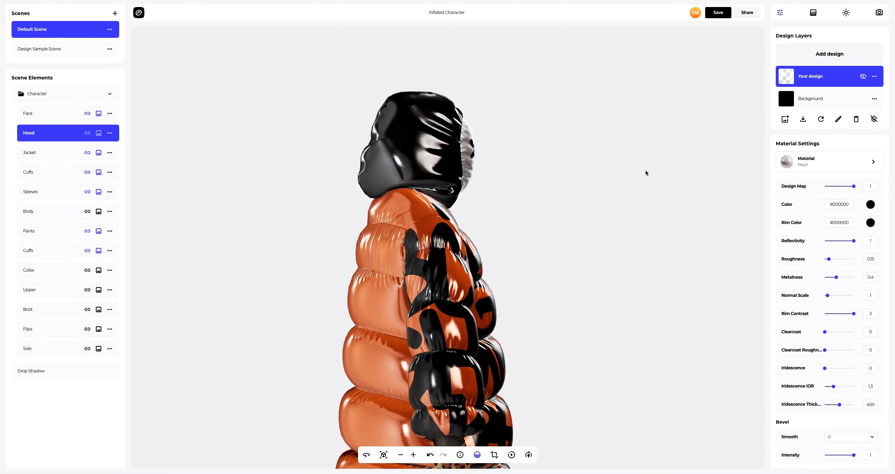
# Set the environment lighting's intensity to 1.4.
pyautogui.moveTo(646, 171); pyautogui.dragTo(552, 169)
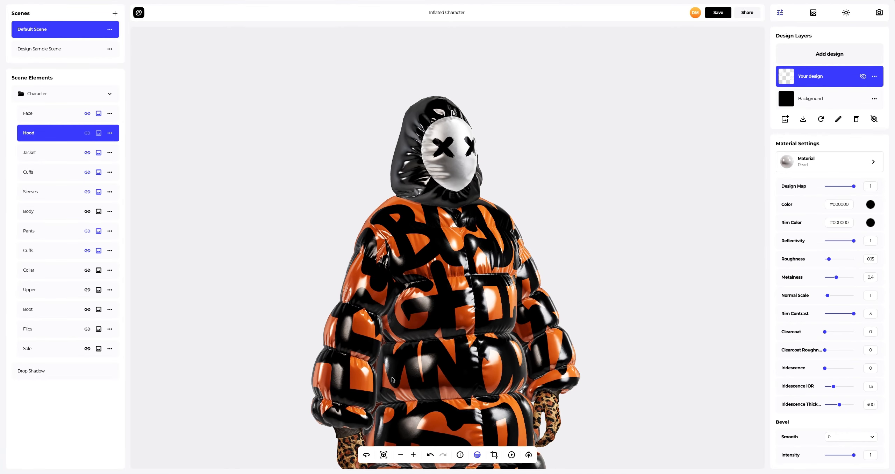
pyautogui.click(381, 457)
pyautogui.moveTo(320, 320); pyautogui.dragTo(772, 313)
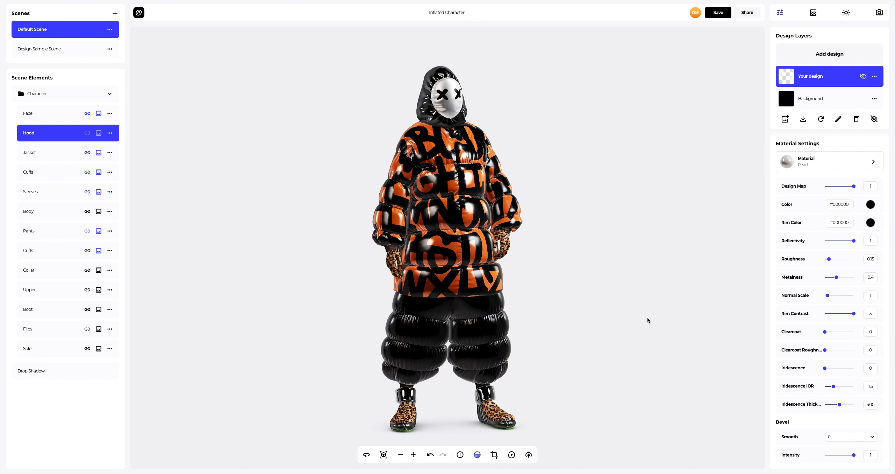
pyautogui.click(846, 13)
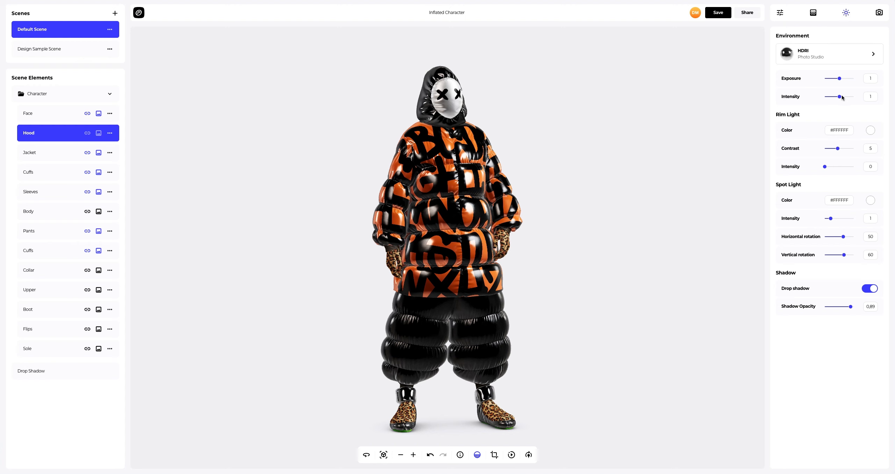
pyautogui.moveTo(841, 98); pyautogui.dragTo(846, 97)
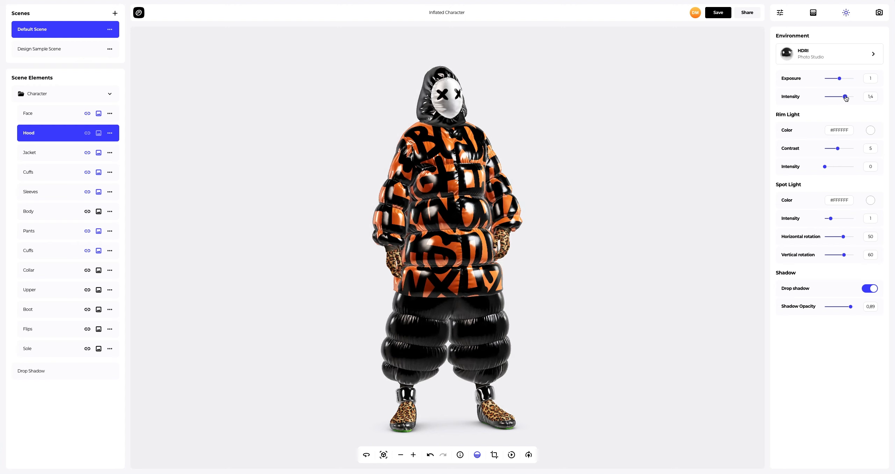
# Set the spot light's color to #FF4600, intensity to 0.36, horizontal rotation to -119.3 and vertical rotation to -15.2.
pyautogui.click(870, 203)
pyautogui.moveTo(853, 275); pyautogui.dragTo(824, 277)
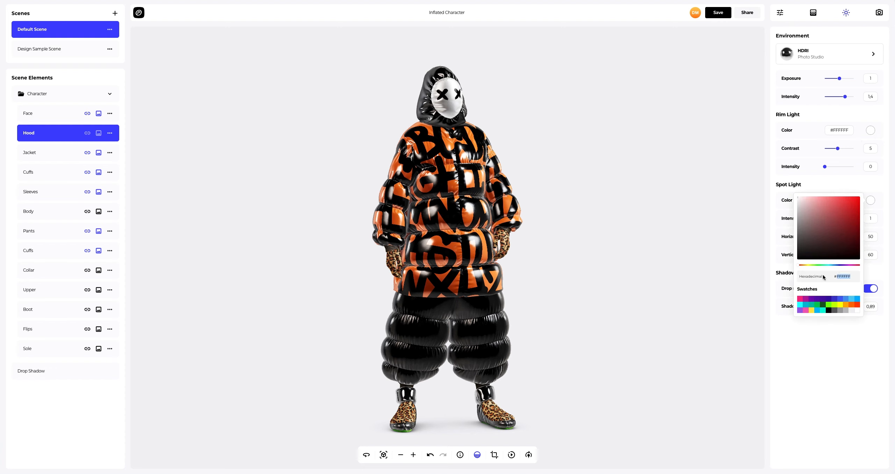
pyautogui.hotkey('ctrl', 'v')
pyautogui.click(775, 265)
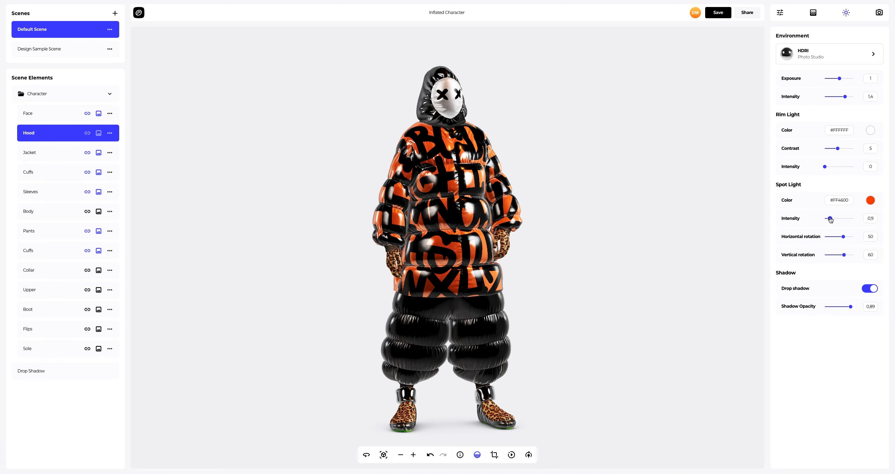
pyautogui.moveTo(832, 219); pyautogui.dragTo(839, 255)
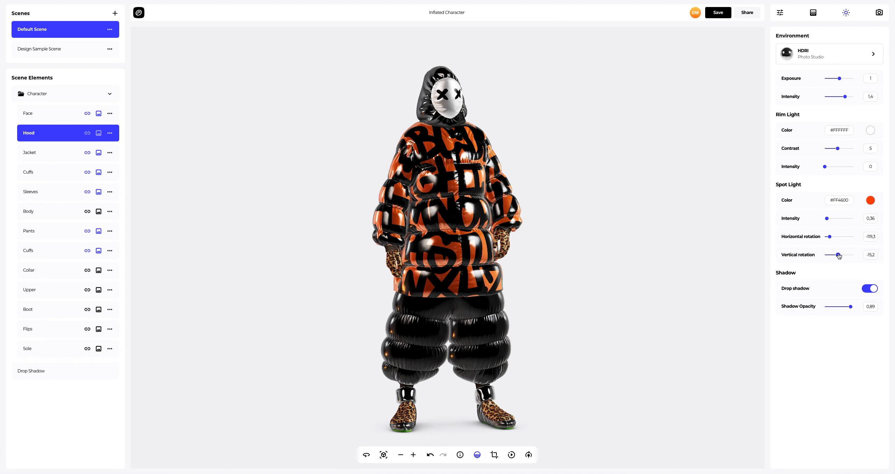